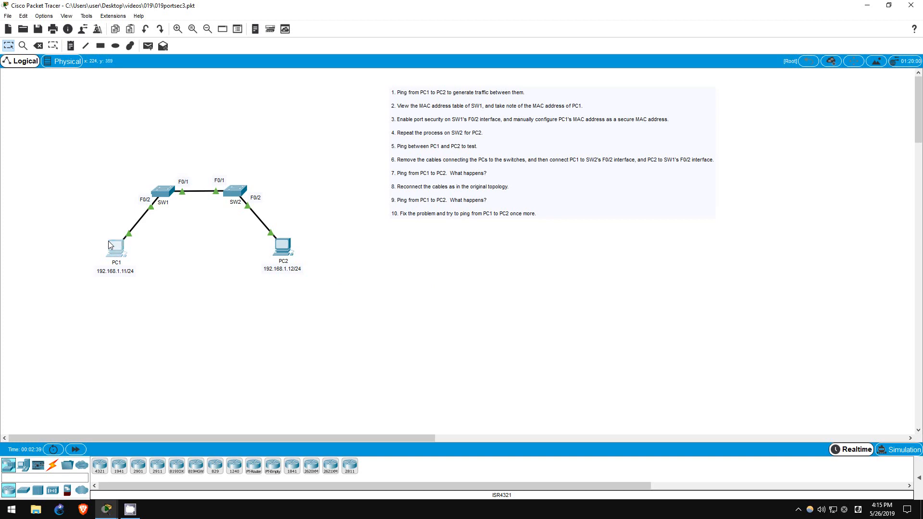
Ping 192.168.1.12 from PC1's command prompt with 0% loss, then close PC1
click(335, 92)
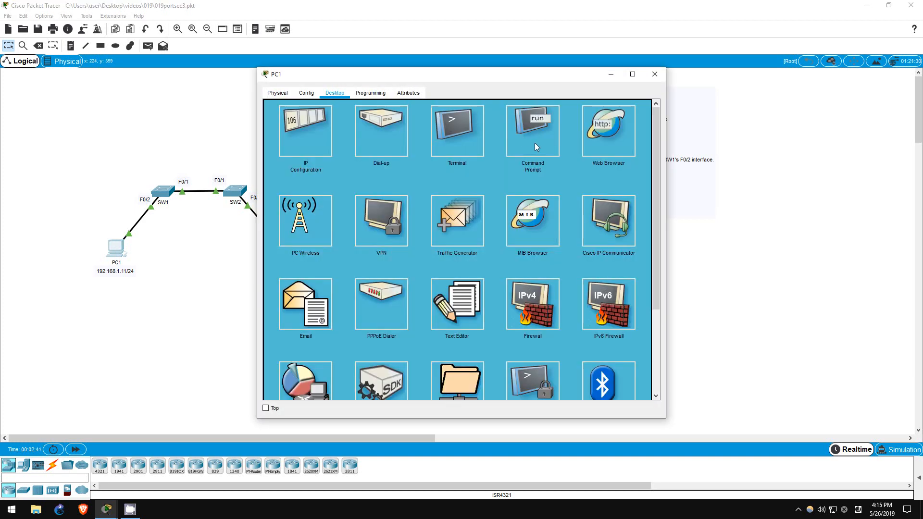
click(536, 143)
key(Return)
text(pi)
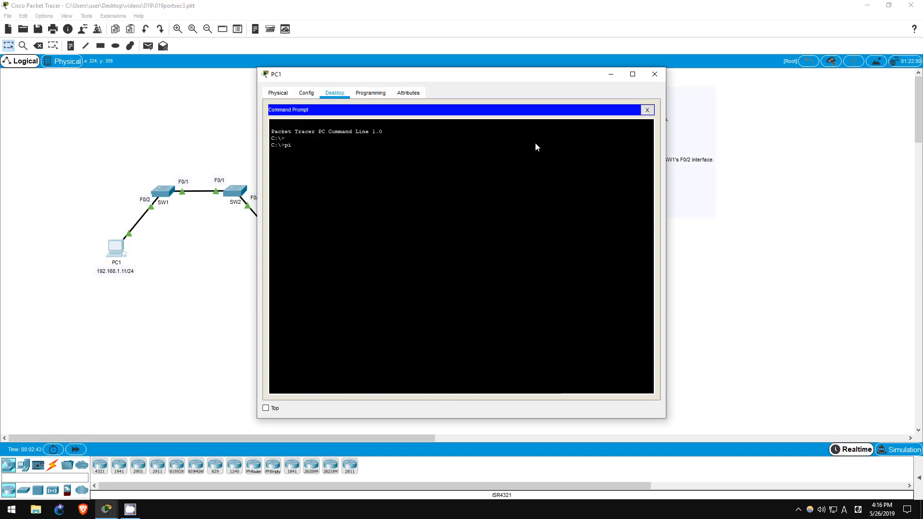
text(ng 192.168.1.12)
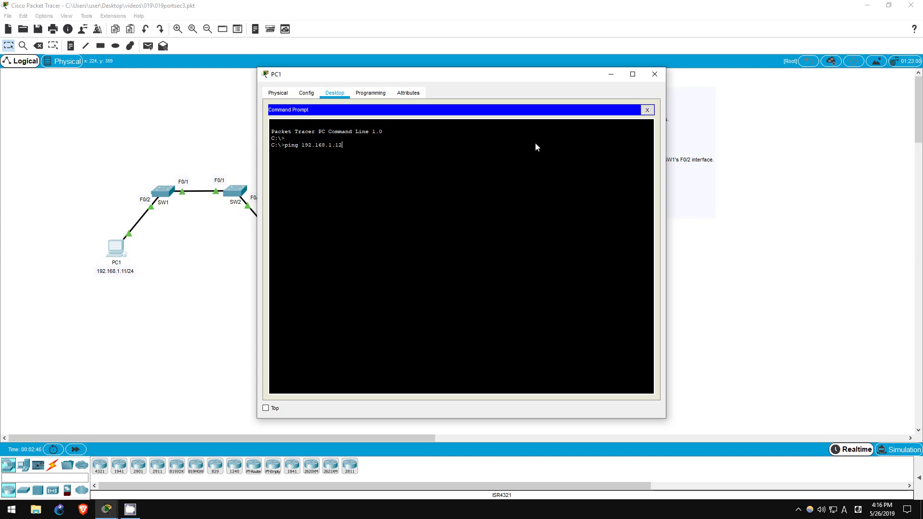
key(Return)
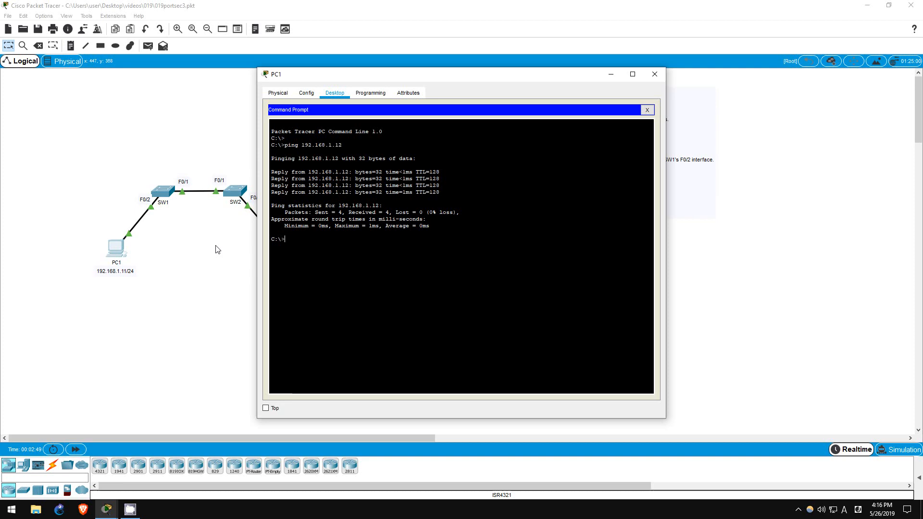
key(alt+F4)
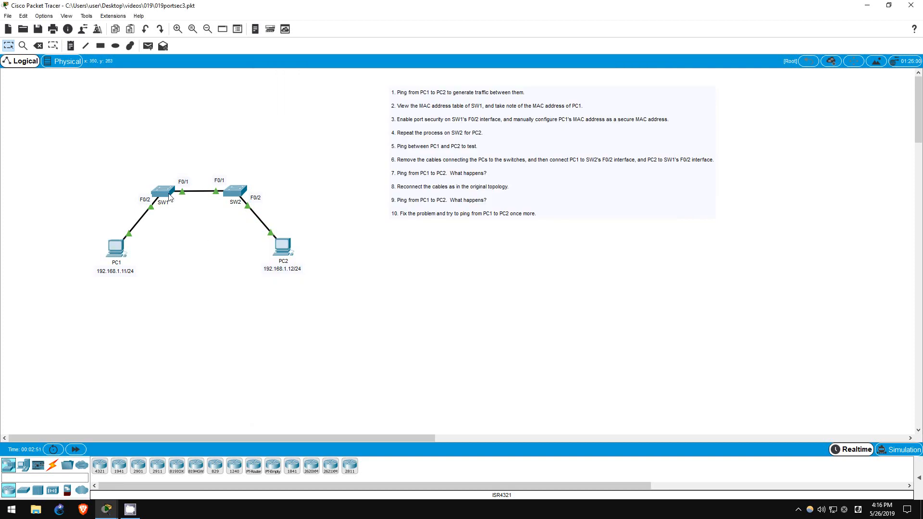
Enter privileged mode on SW1 and show its MAC address table
click(171, 197)
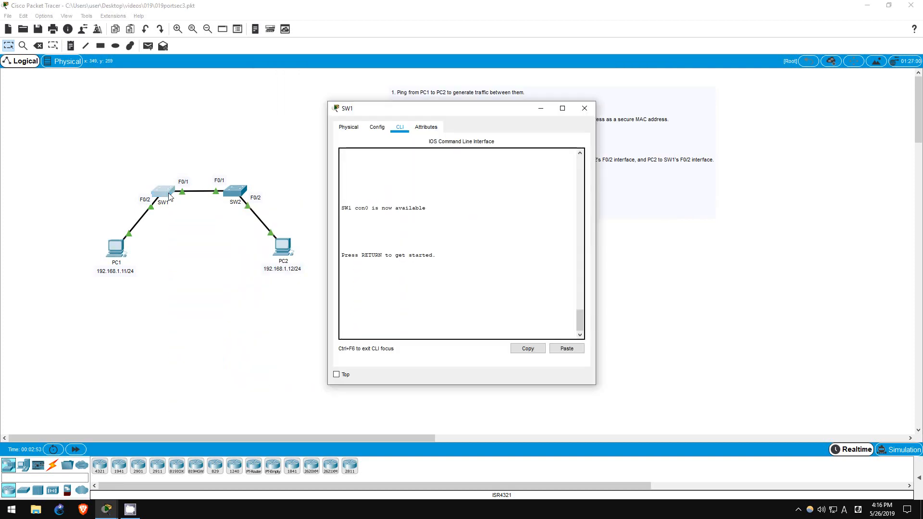
click(413, 288)
key(Return)
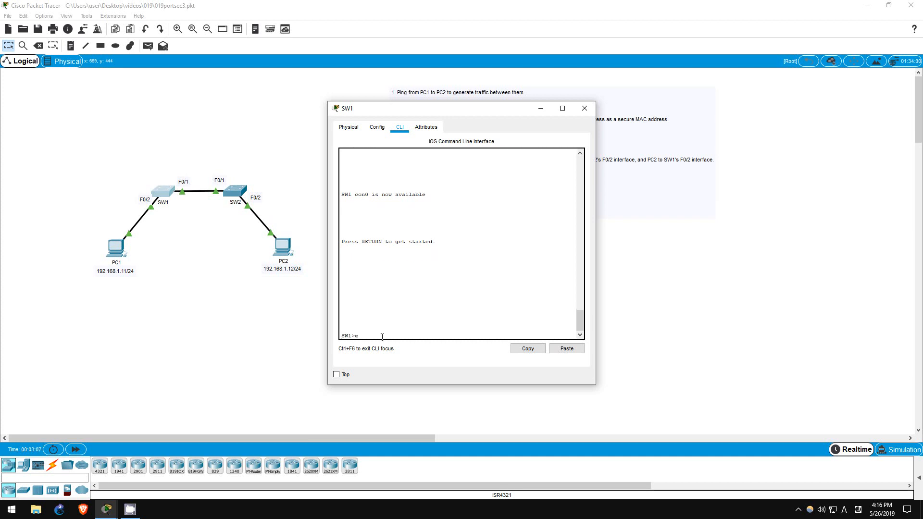
text(n)
key(Return)
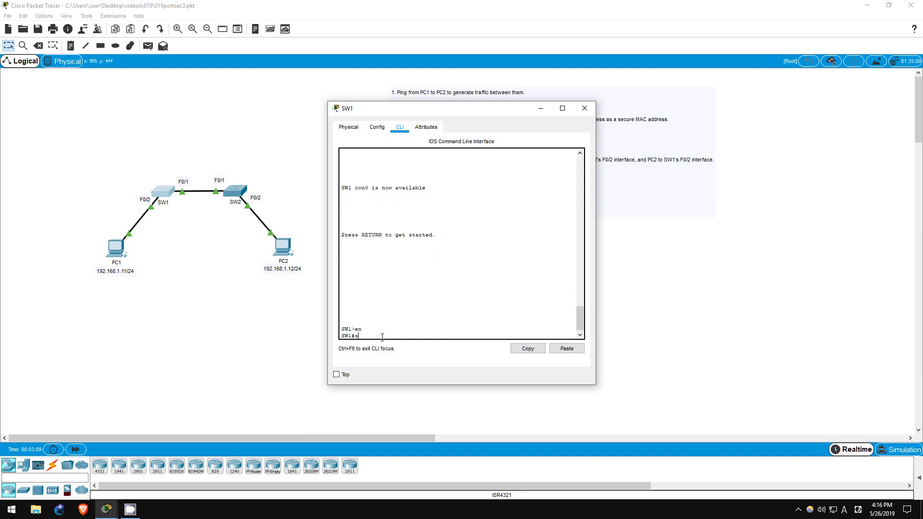
text(h mac ad)
key(Tab)
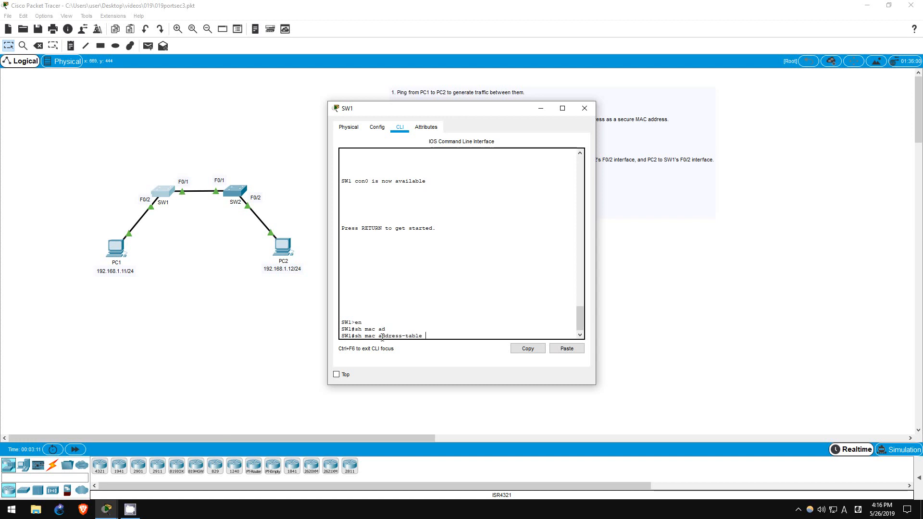
key(Return)
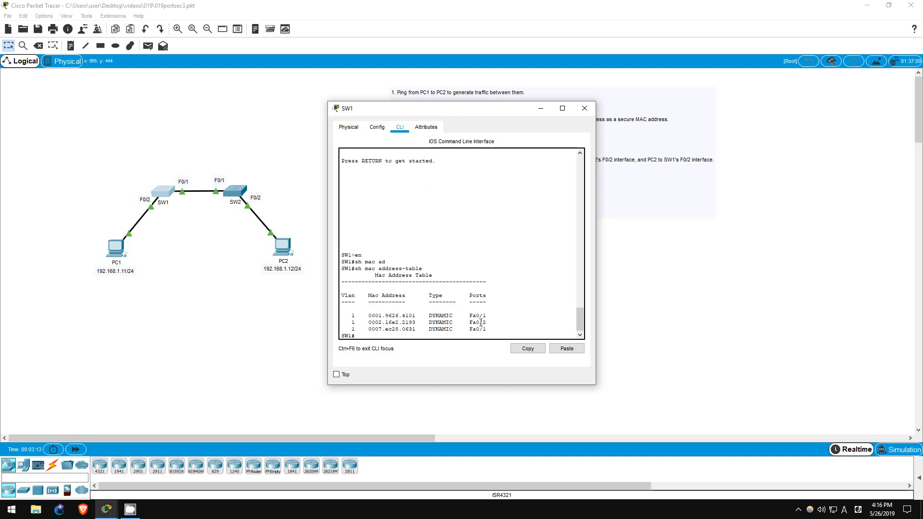
Highlight the Fa0/2 entry with PC1's MAC 0002.16e2.2193 in the table
drag(469, 315, 488, 322)
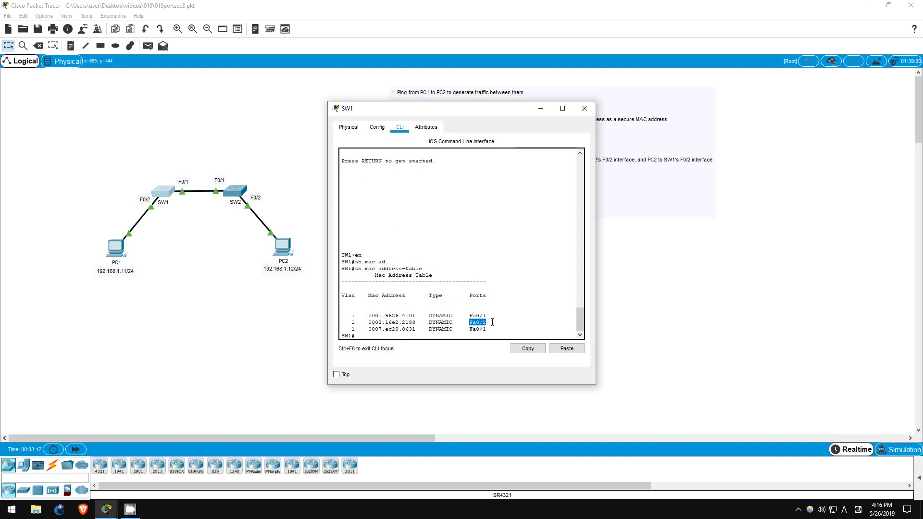
click(491, 322)
drag(346, 322, 497, 323)
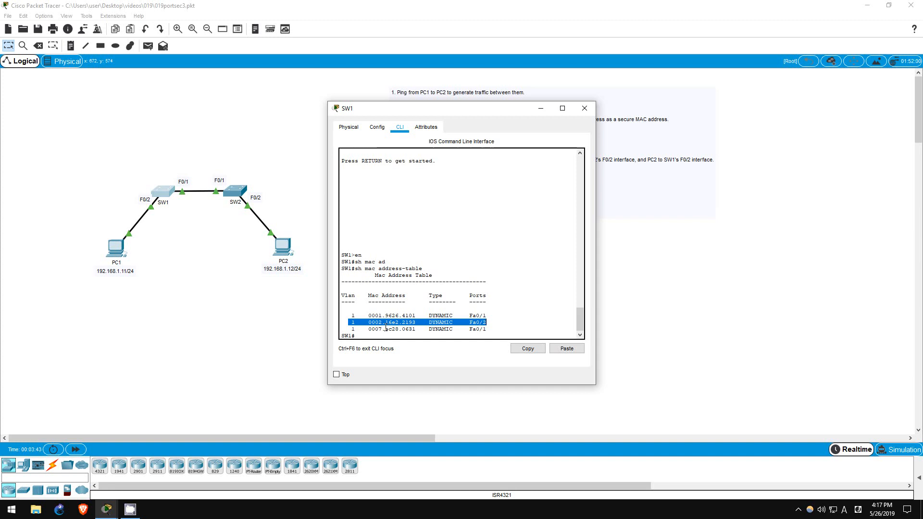
Copy PC1's MAC address 0002.16e2.2193 from SW1's table
click(370, 324)
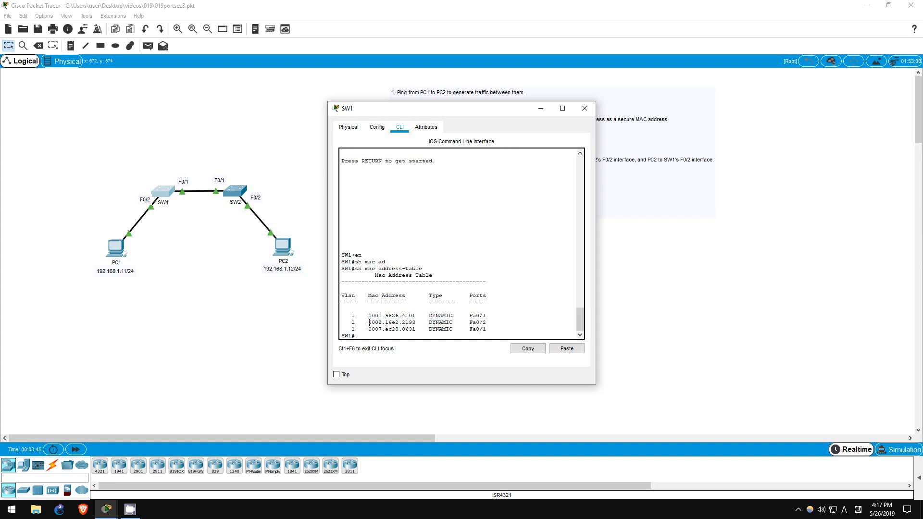
drag(369, 323, 417, 322)
right_click(385, 321)
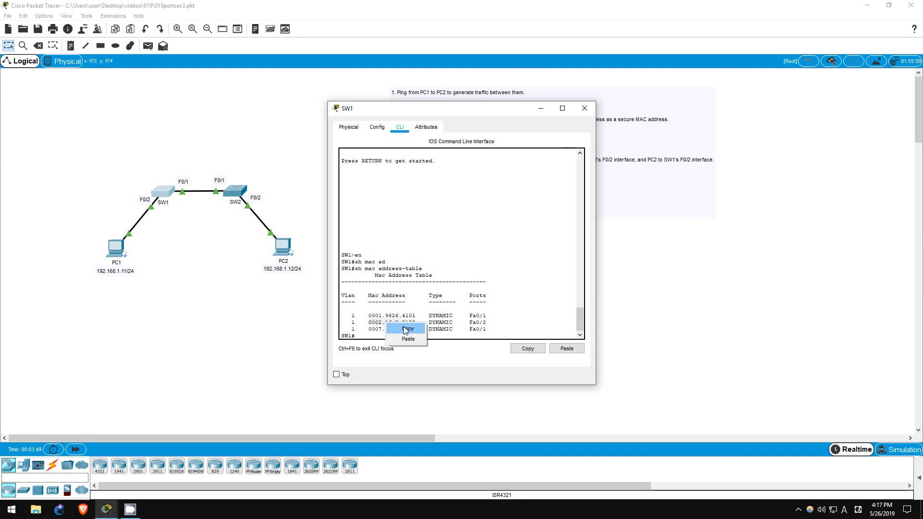
click(406, 330)
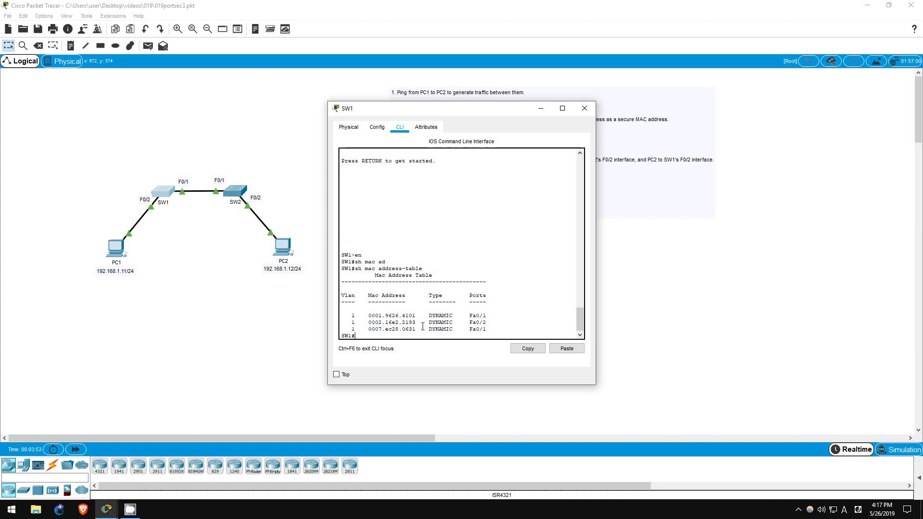
text(conf t)
Configure SW1 interface f0/2 as an access-mode switchport
key(Return)
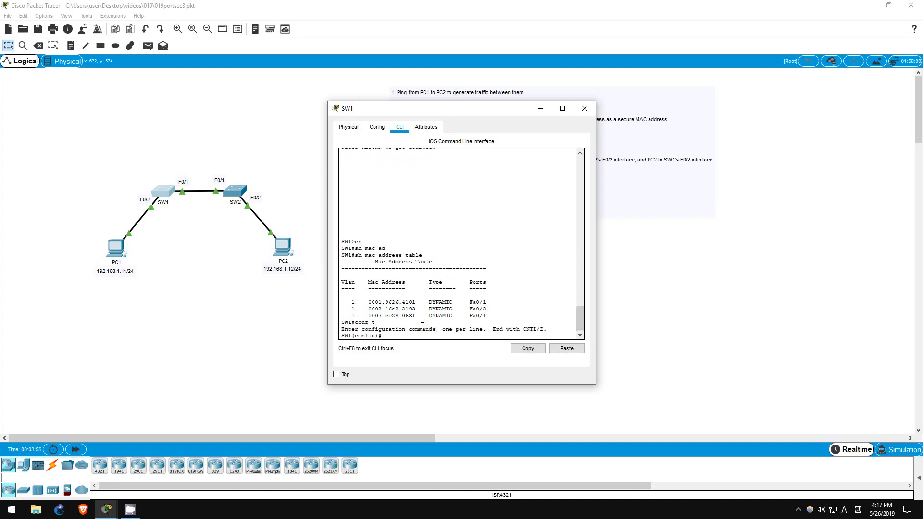
text(int)
key(Tab)
text(f0/2)
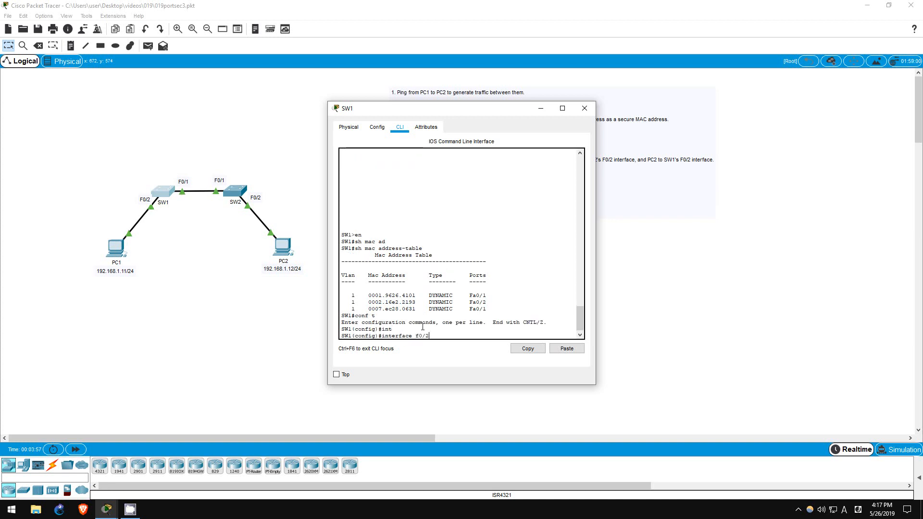
key(Return)
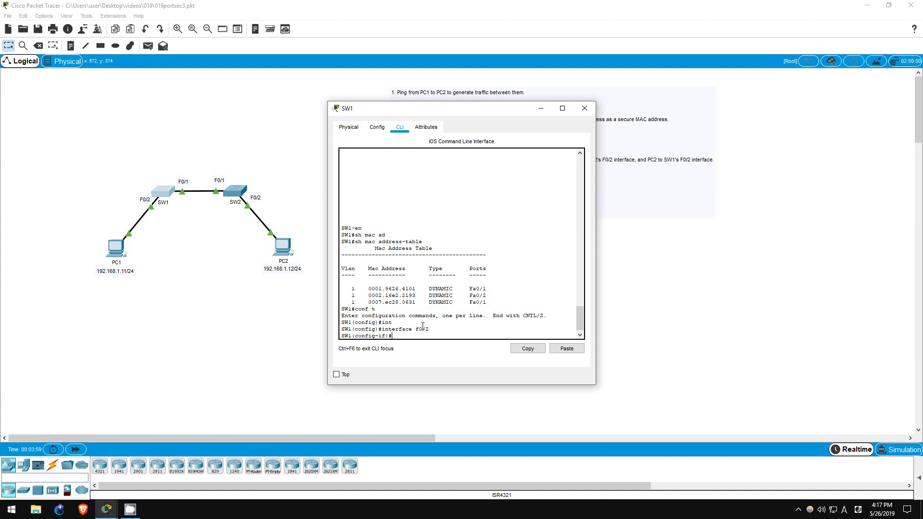
text(switch)
key(Tab)
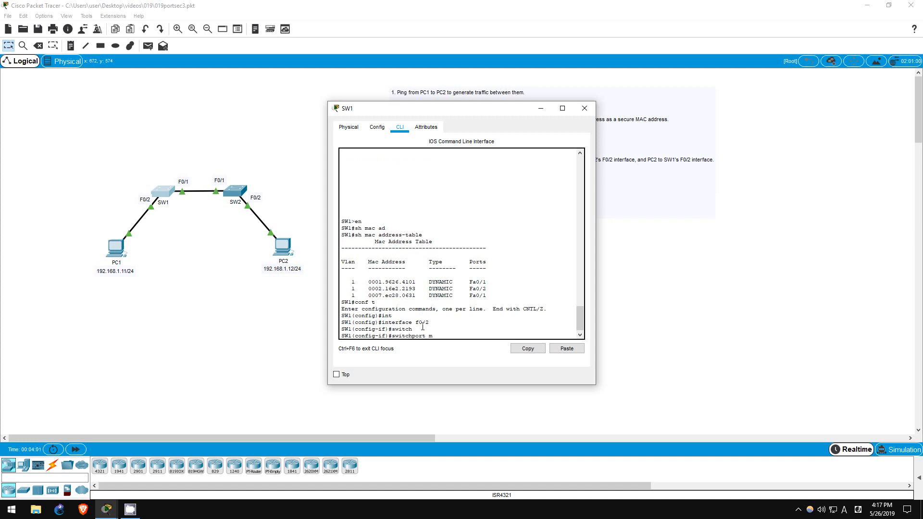
key(Tab)
text(ac)
key(Tab)
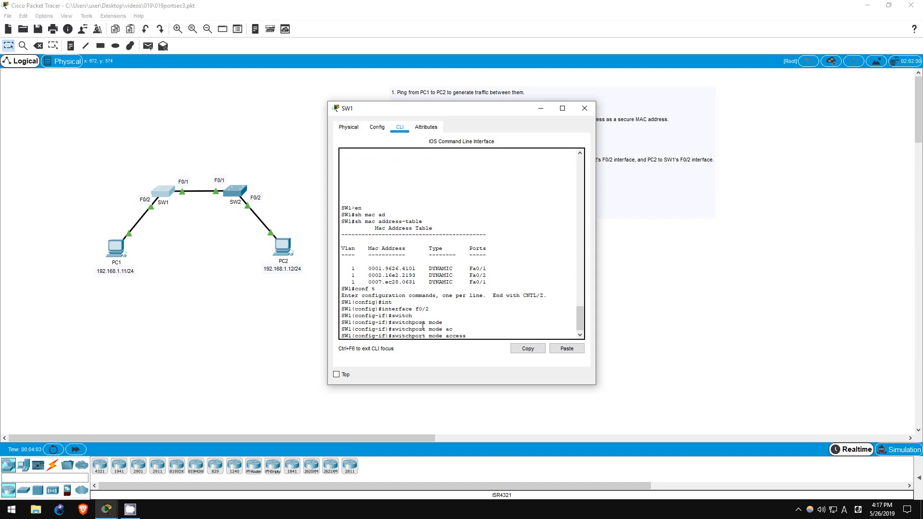
key(Return)
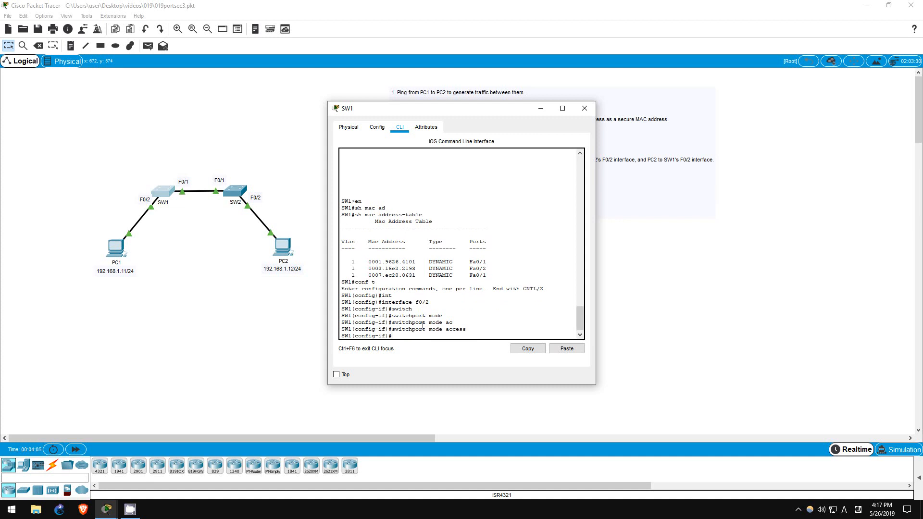
text(swit)
Enable port security on F0/2 with secure MAC address 0002.16e2.2193
key(Tab)
text(port)
key(Tab)
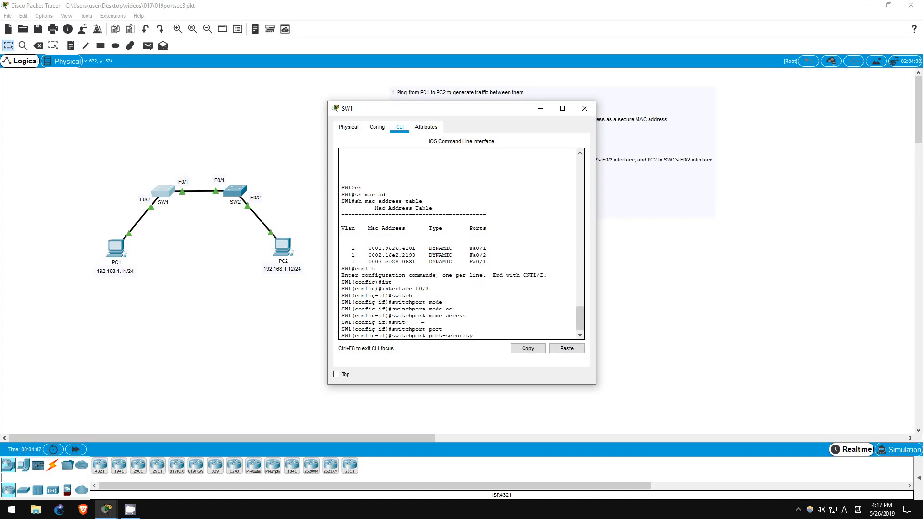
key(Return)
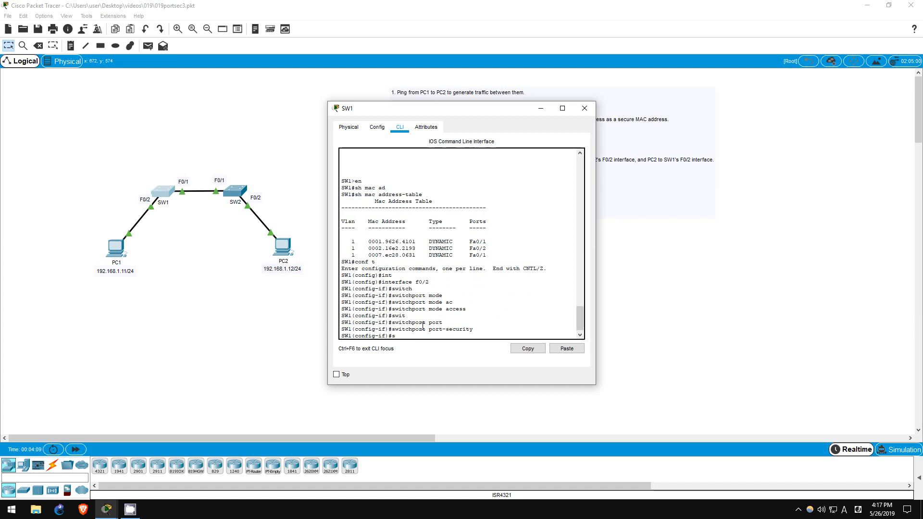
text(switch)
key(Tab)
text(port)
key(Tab)
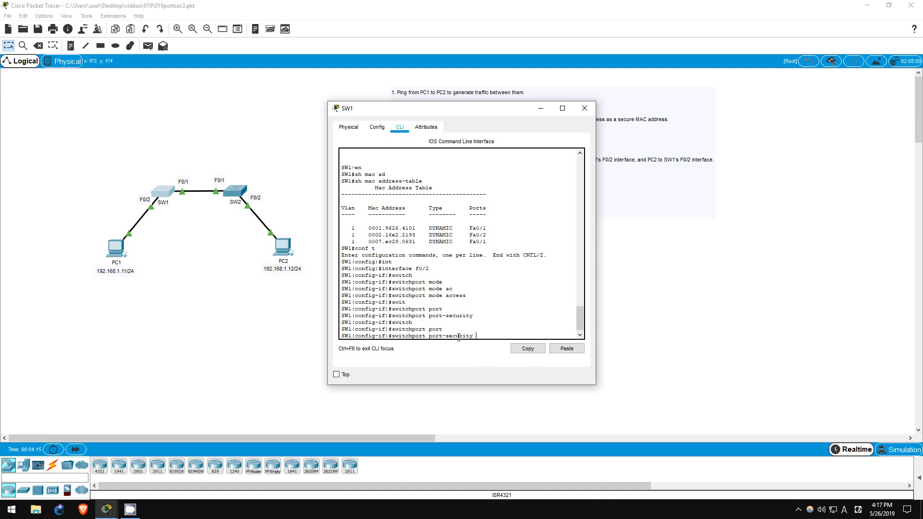
text(mac)
key(Tab)
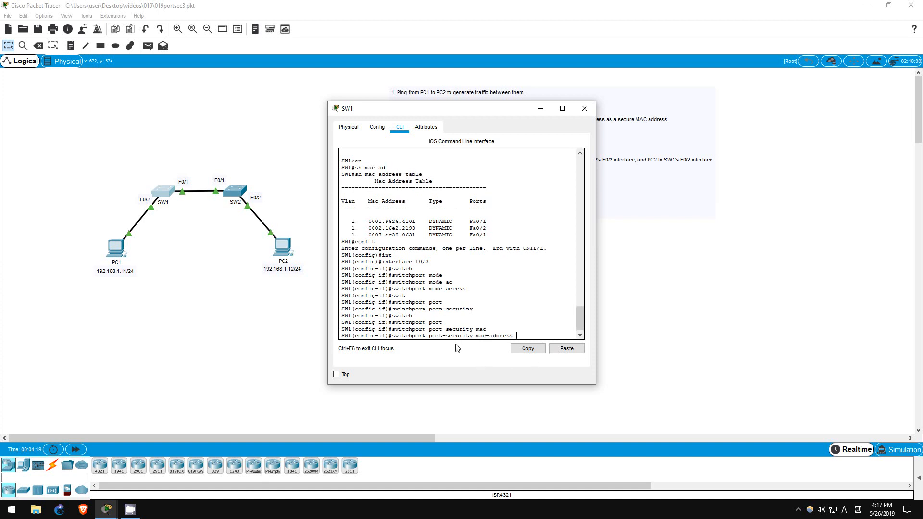
right_click(516, 333)
click(538, 353)
key(Return)
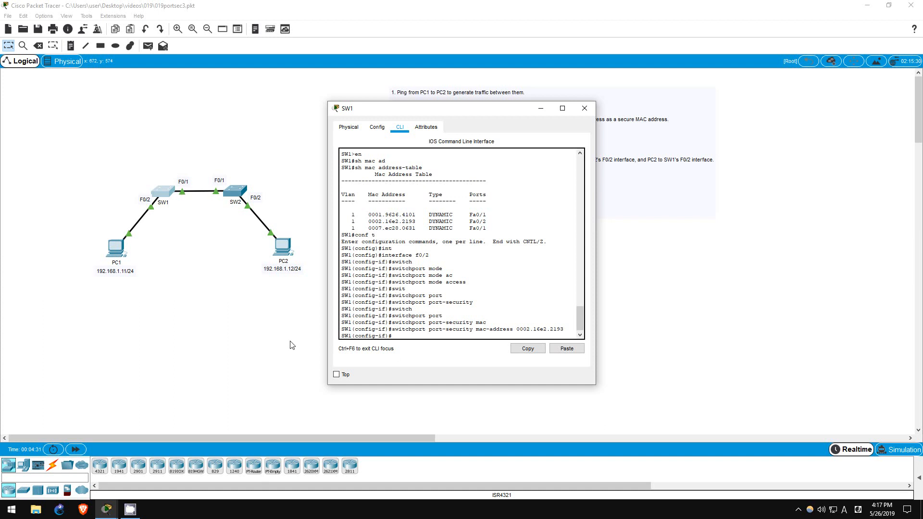
Close SW1's console to show the topology and task list
click(251, 319)
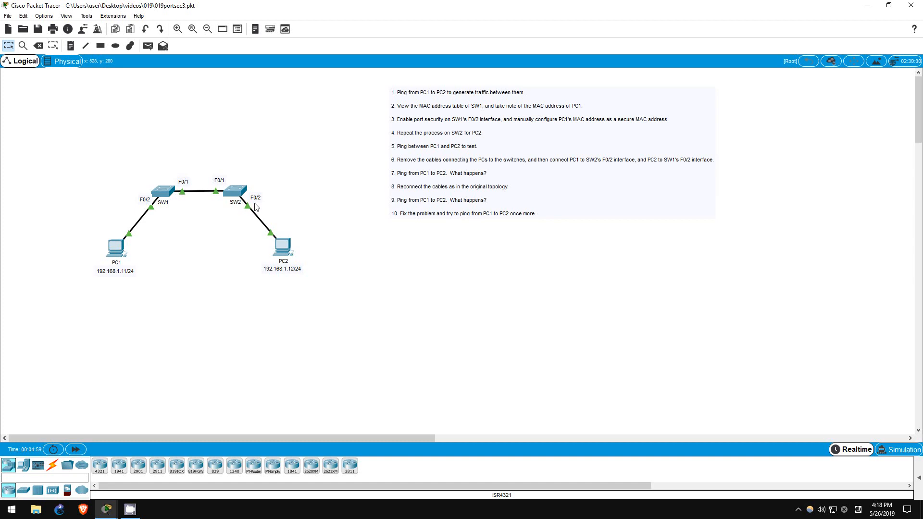
Ping PC1 at 192.168.1.11 from PC2's command prompt
click(283, 247)
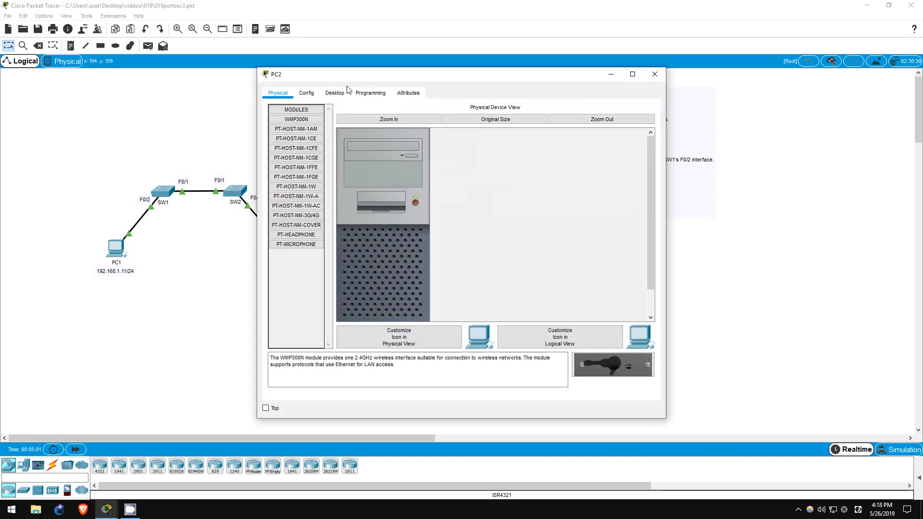
click(335, 93)
click(547, 149)
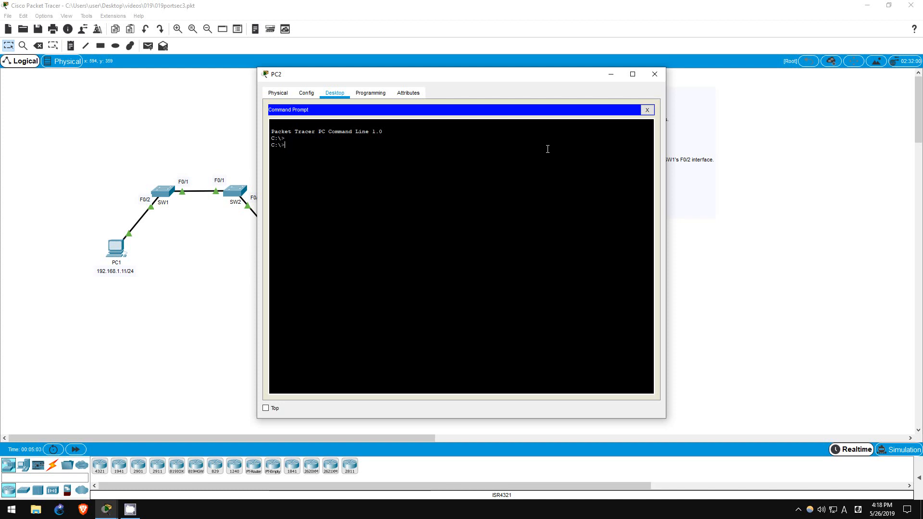
text(ping 192.168.1.11)
key(Return)
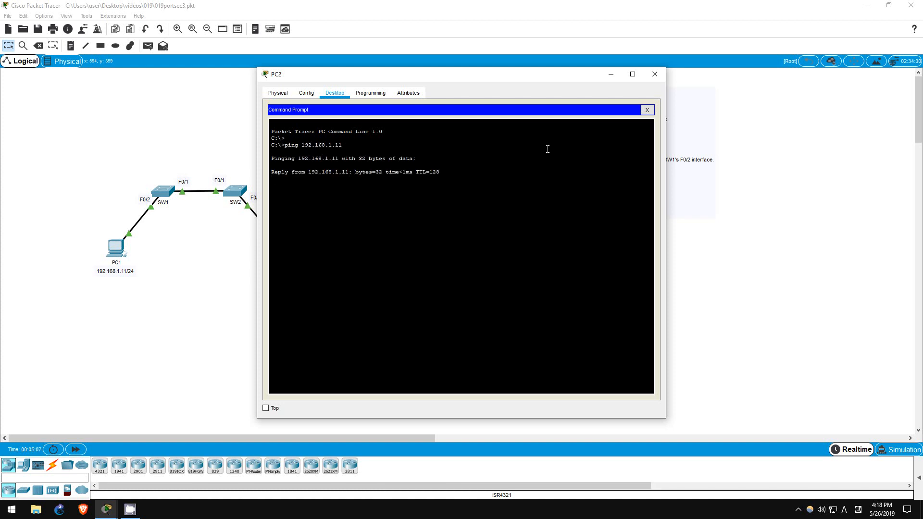
Close PC2, enter privileged mode on SW2 and show its MAC address table
click(611, 74)
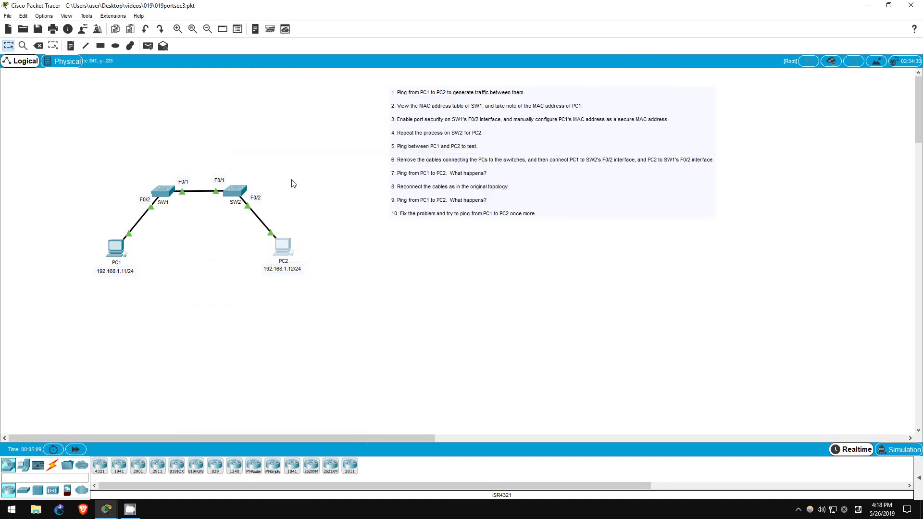
click(238, 195)
drag(473, 108, 485, 115)
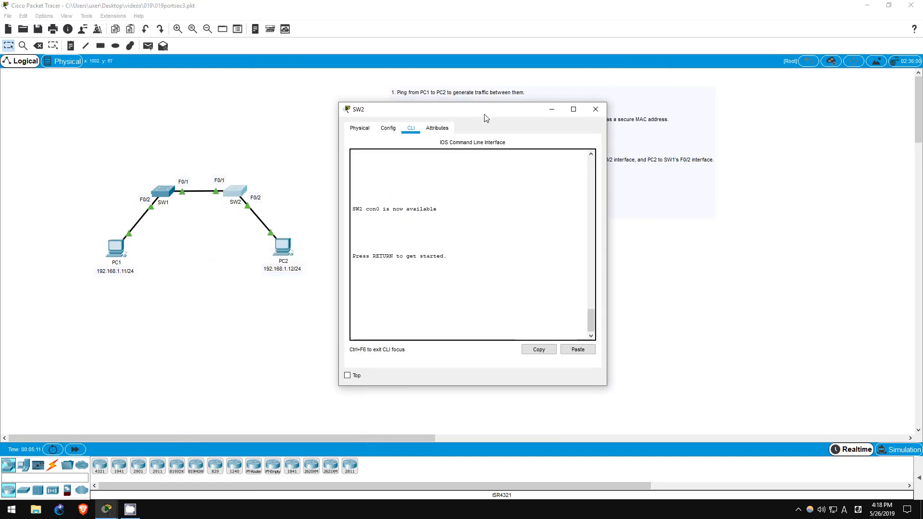
key(Return)
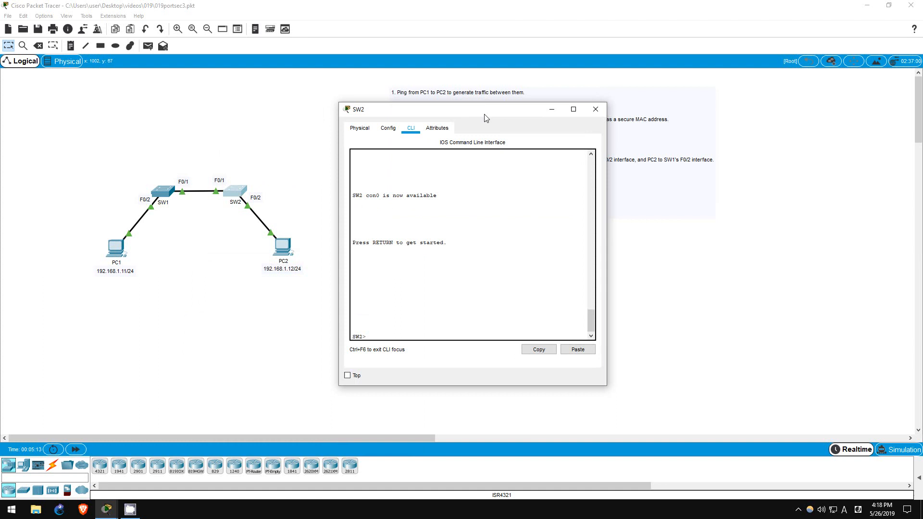
text(en)
key(Return)
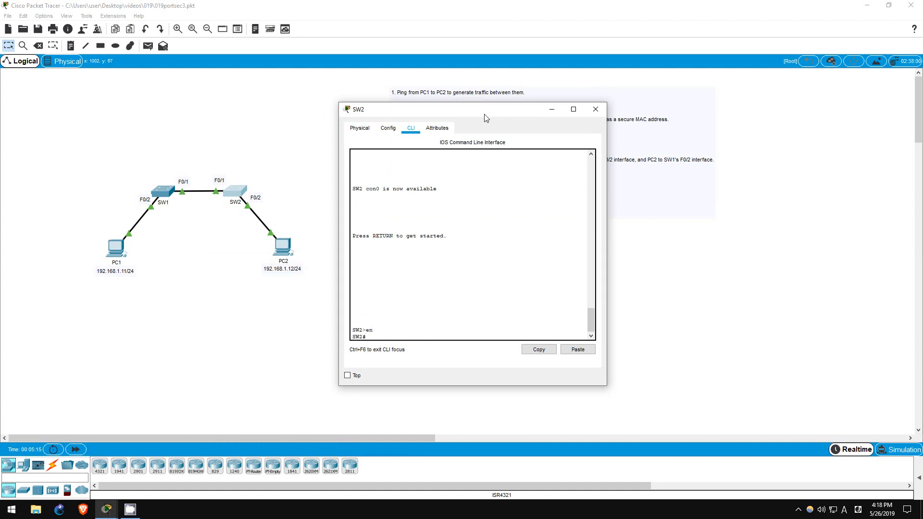
text(shmac ad)
key(Tab)
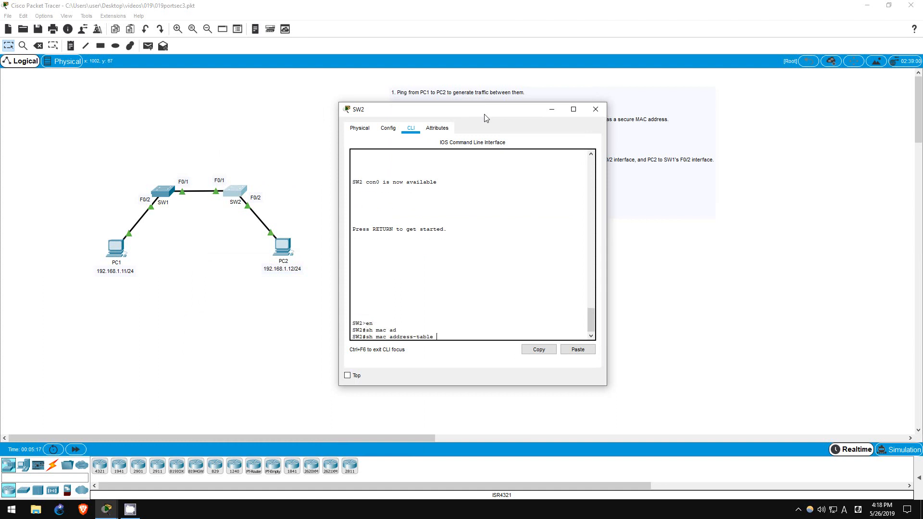
key(Return)
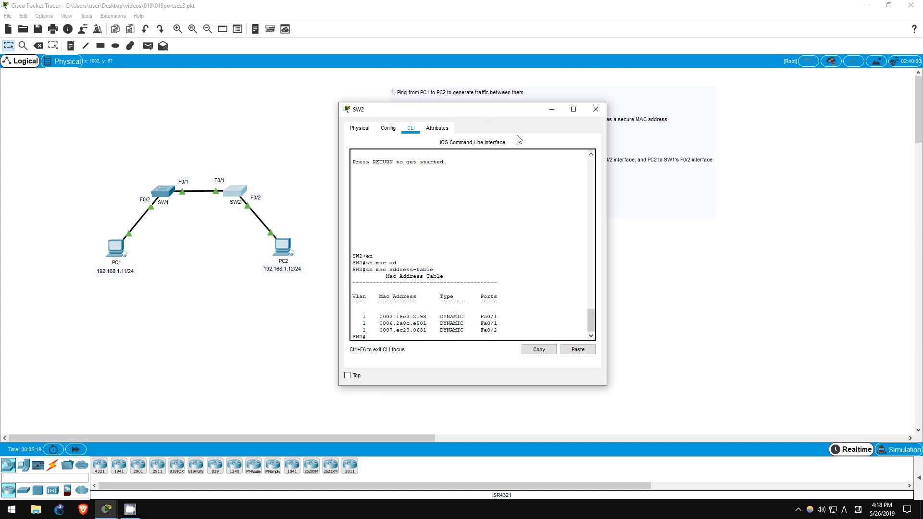
Copy PC2's MAC address 0007.ec28.0631 from the Fa0/2 entry
drag(363, 316, 518, 324)
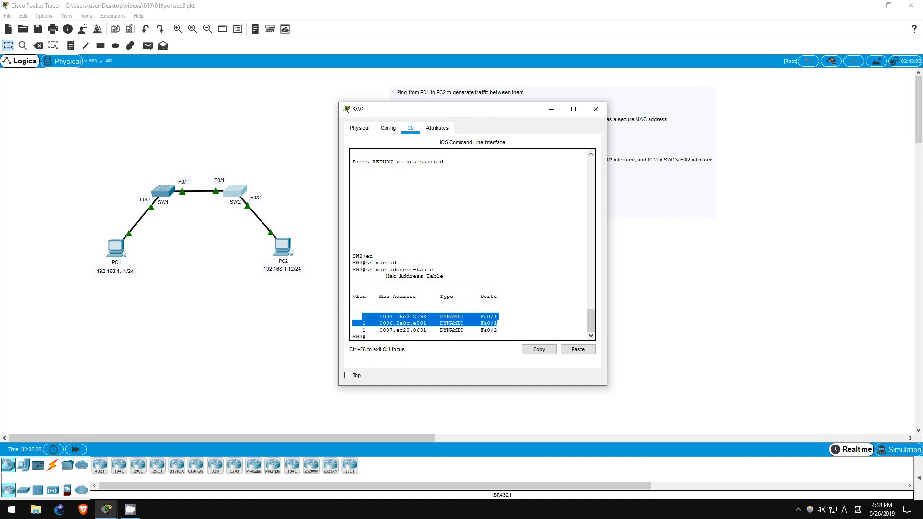
click(378, 330)
drag(378, 330, 426, 330)
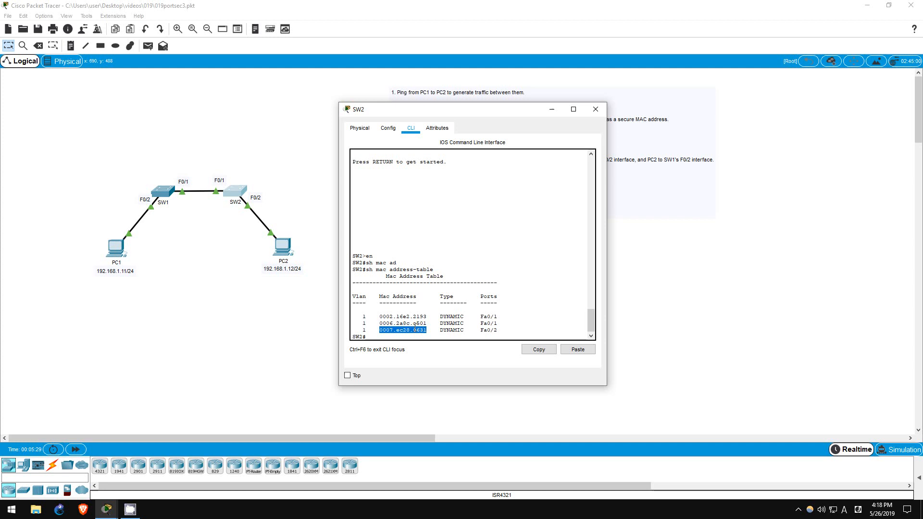
right_click(399, 331)
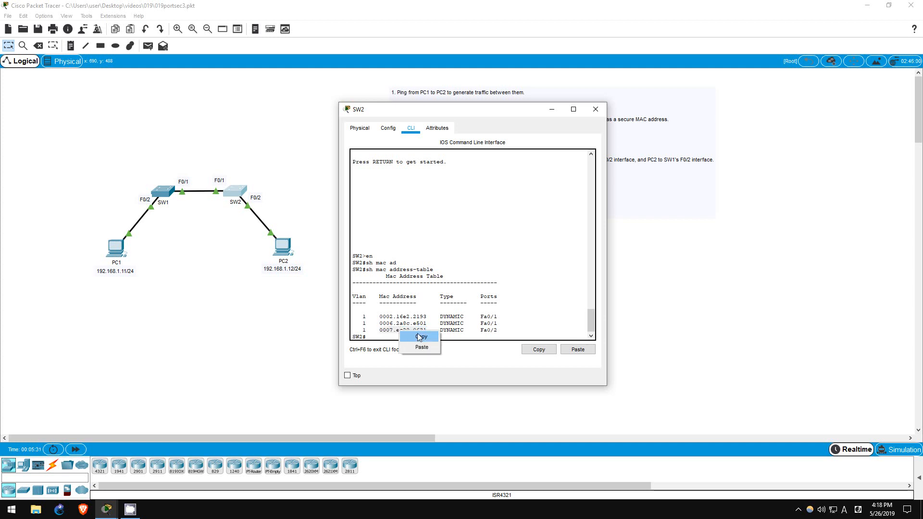
click(404, 336)
Configure SW2 interface F0/2 as an access-mode switchport
click(413, 338)
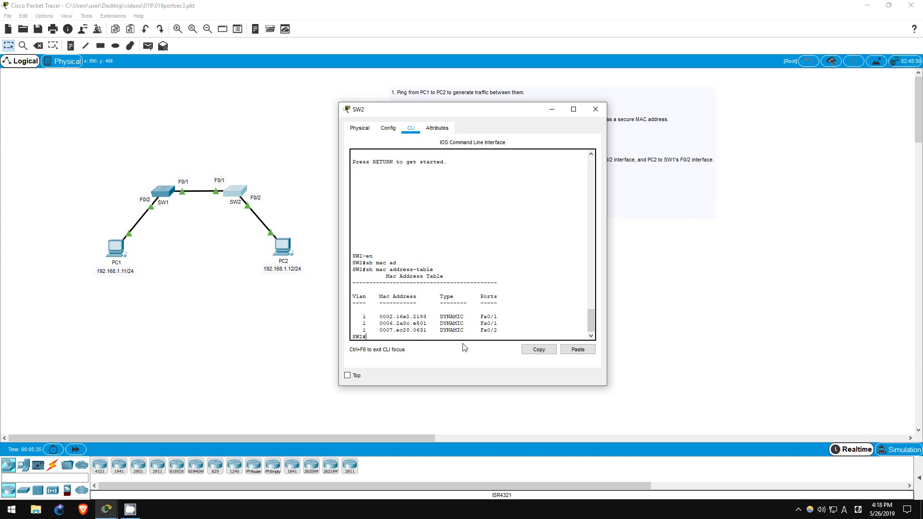
text(conf t)
key(Return)
text(int f0/2)
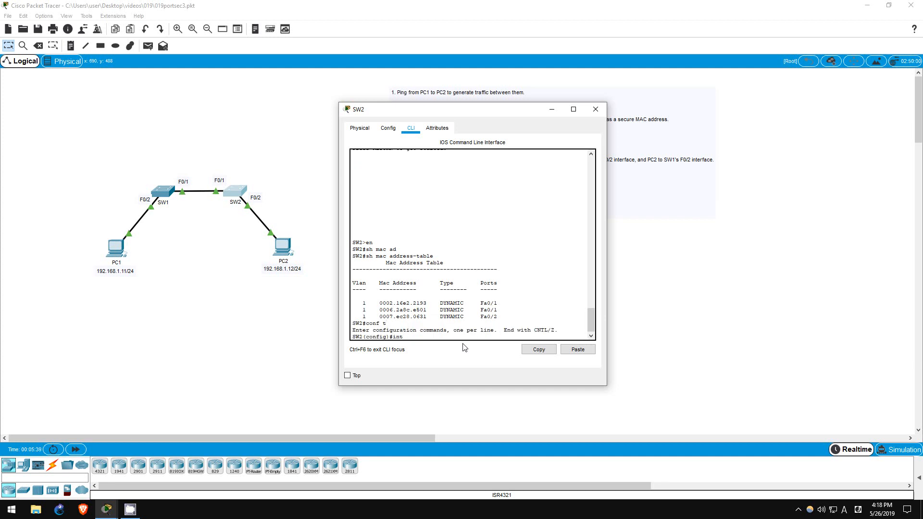
key(Return)
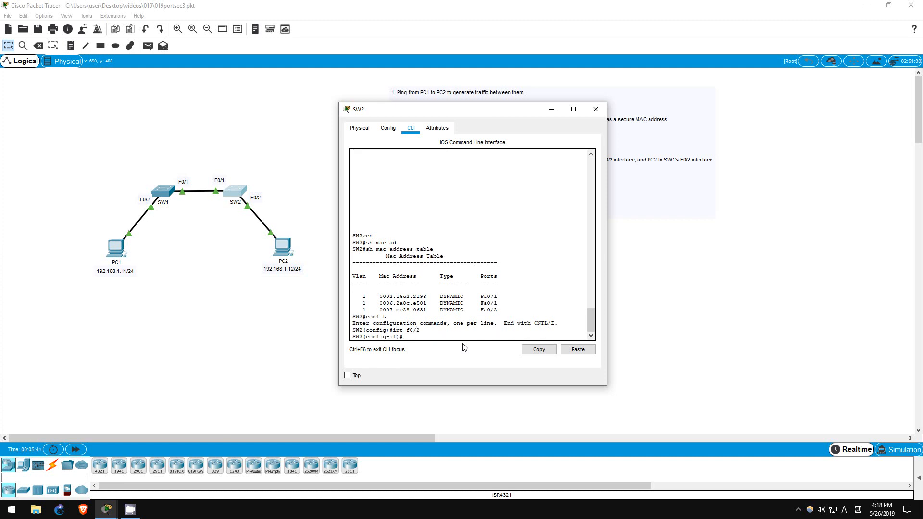
text(mode ac)
key(Tab)
key(Return)
text(switch port)
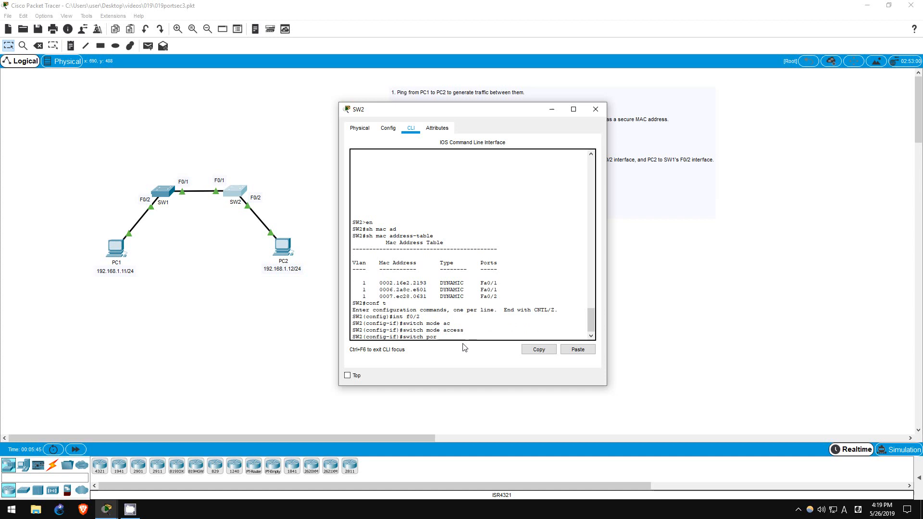
Enable port security on SW2 F0/2 with secure MAC address 0007.ec28.0631
key(Tab)
key(Return)
text(witch p)
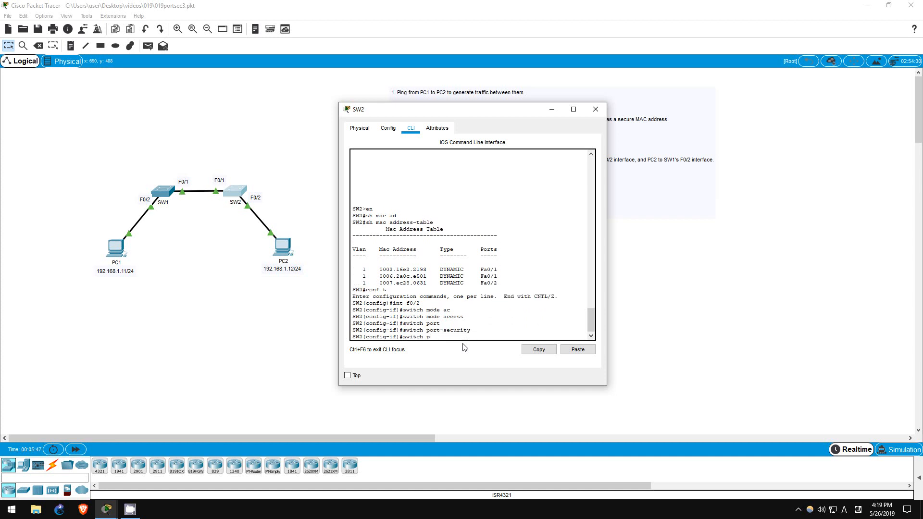
text(ort)
key(Tab)
text(mac)
key(Tab)
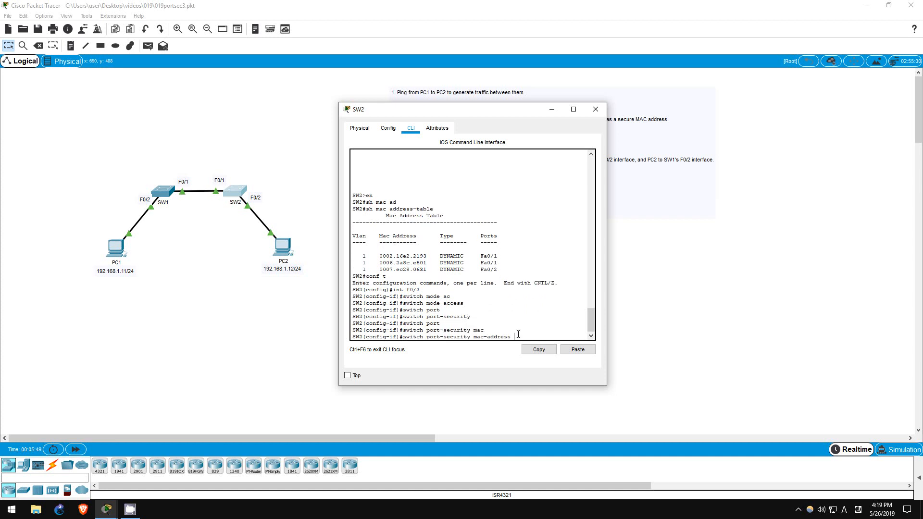
right_click(515, 336)
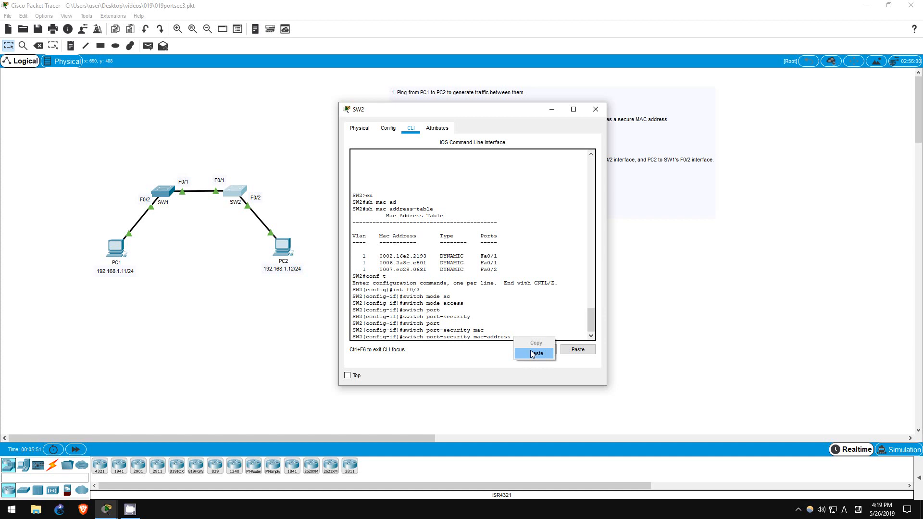
click(530, 353)
key(Return)
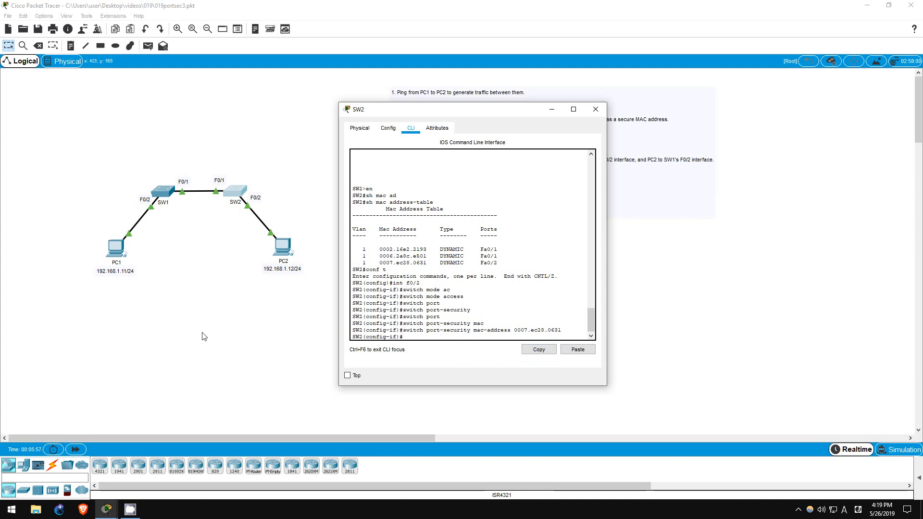
click(114, 251)
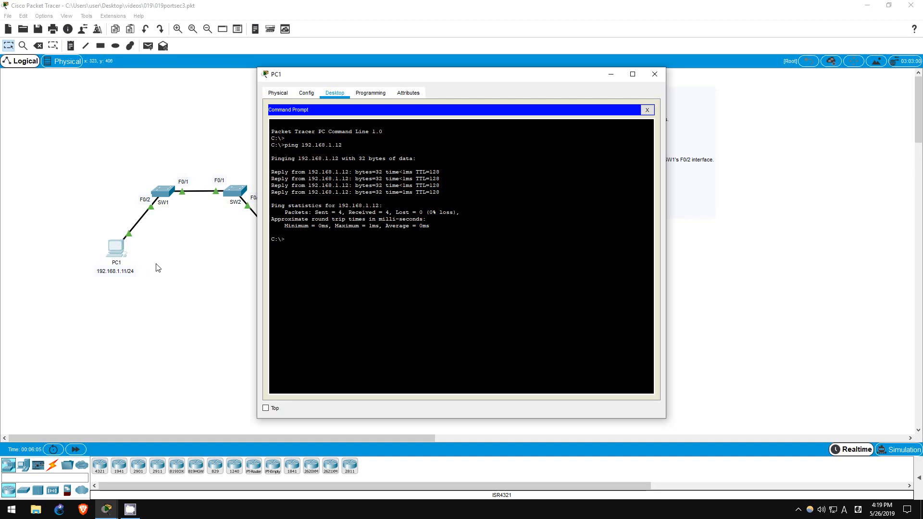
Rerun PC1's ping to 192.168.1.12 with 0% loss, then close PC1
key(Up)
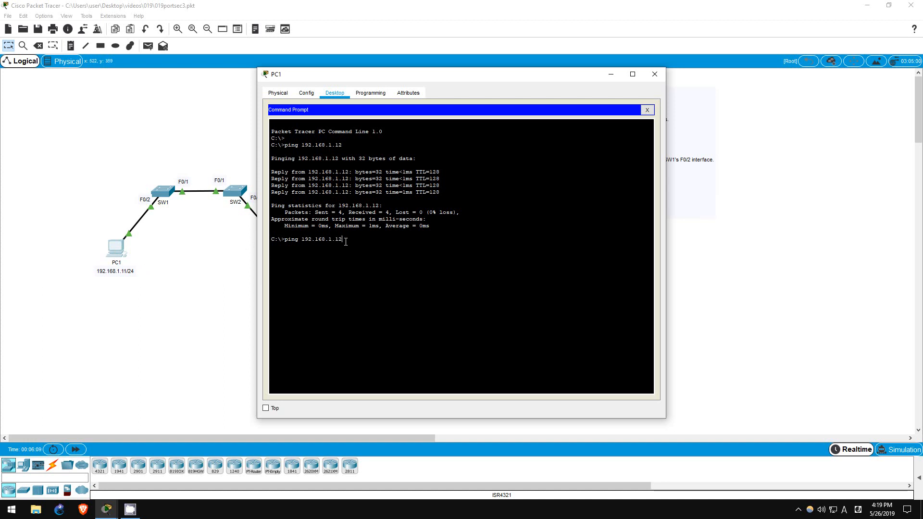
key(Return)
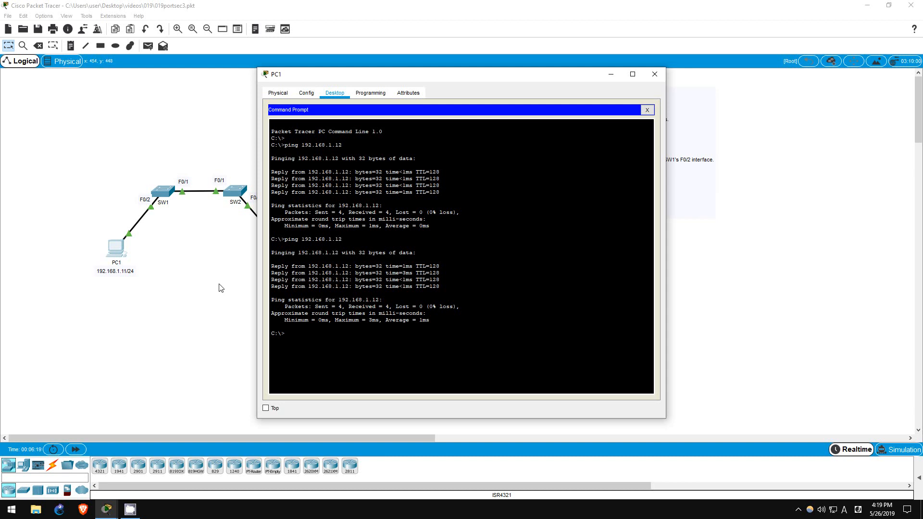
key(alt+F4)
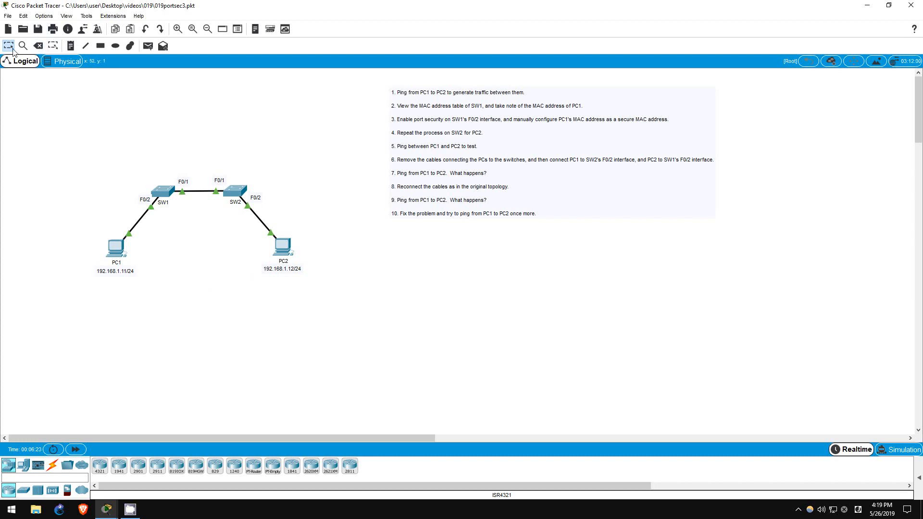
Delete the PC1–SW1 and SW2–PC2 cables with the Delete tool
click(38, 46)
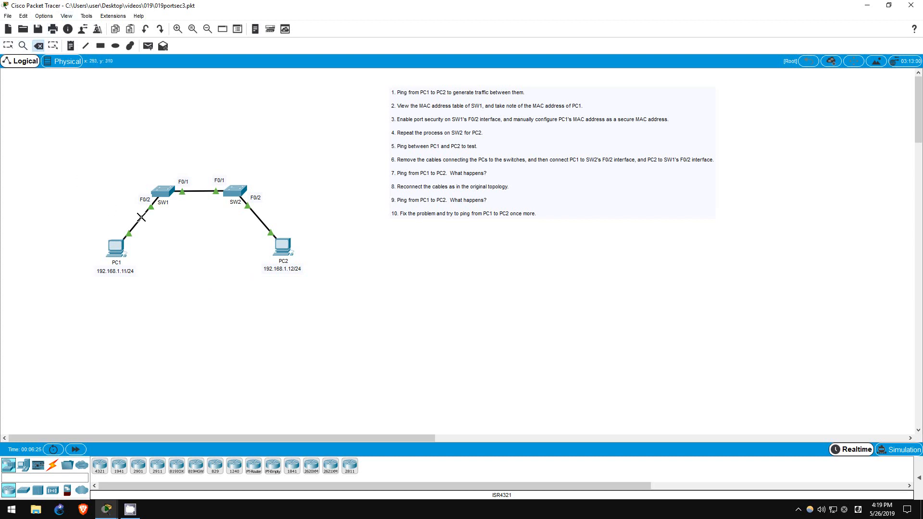
click(142, 217)
click(254, 216)
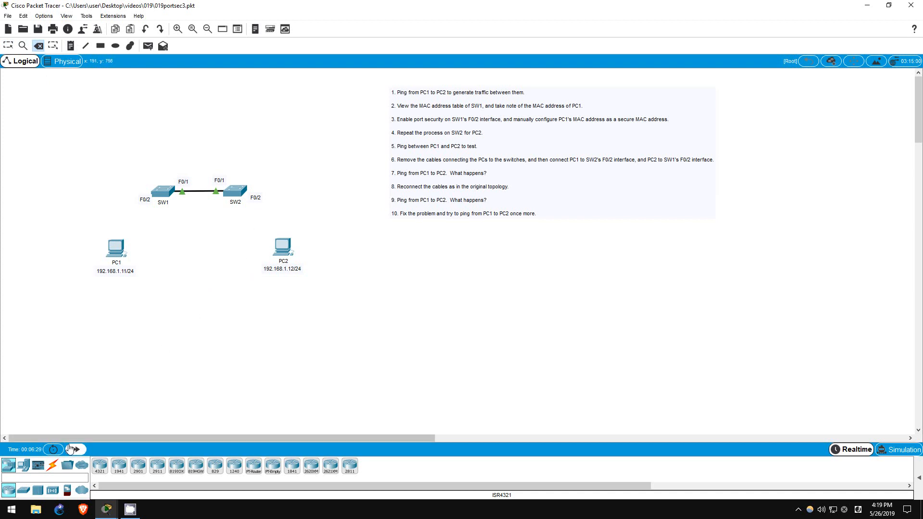
Connect PC1 FastEthernet0 to SW2 F0/2 with a copper straight-through cable
click(54, 466)
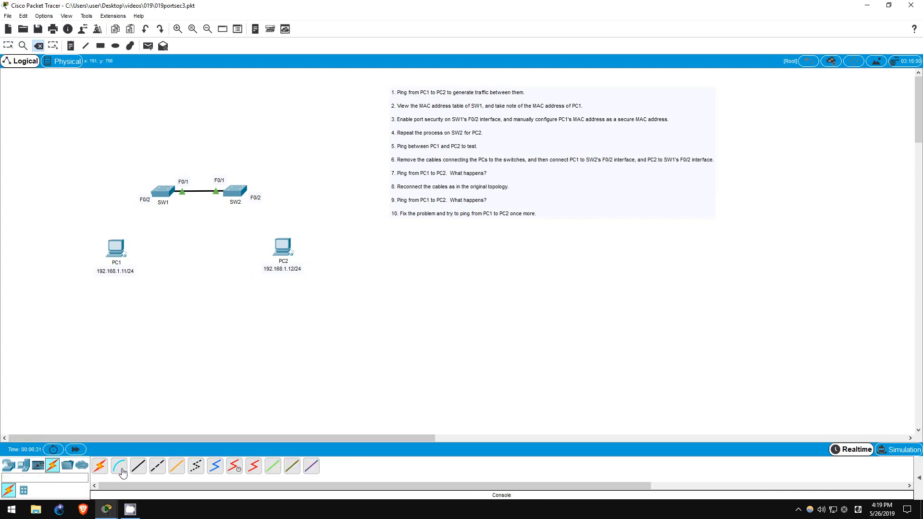
click(138, 468)
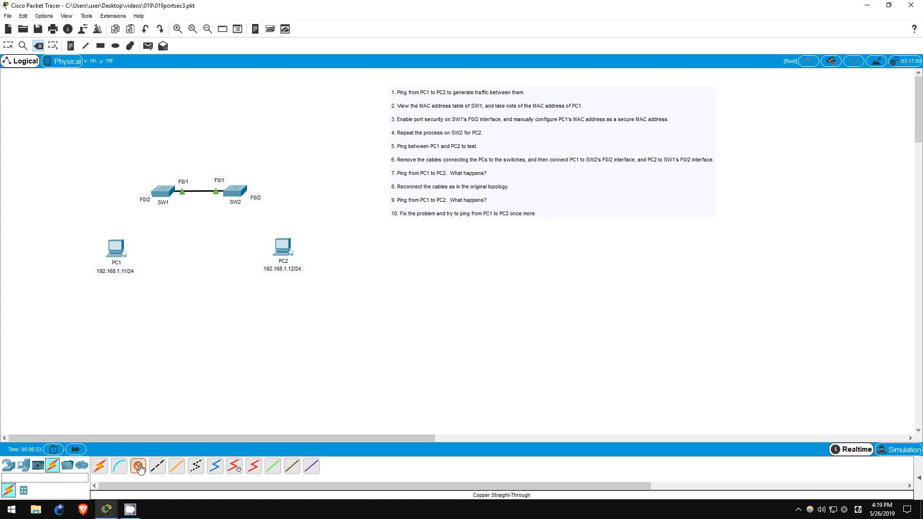
click(119, 252)
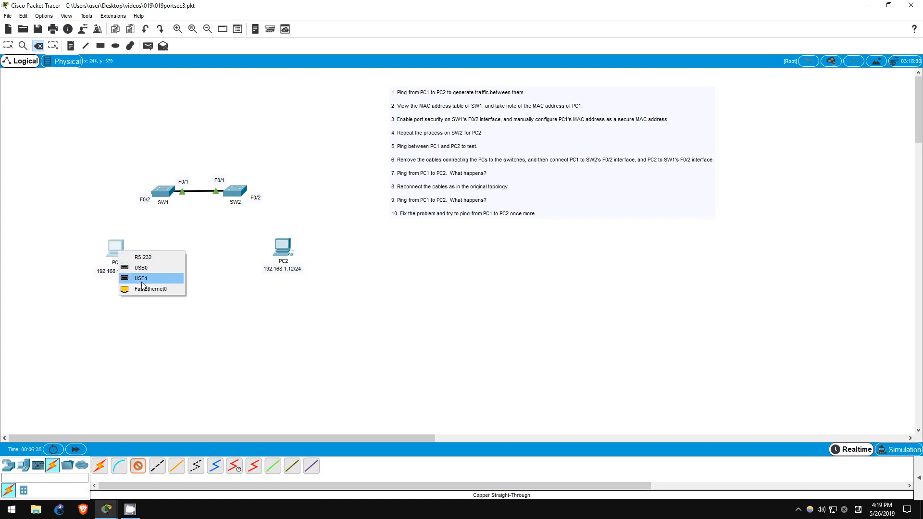
click(148, 277)
click(237, 192)
click(269, 206)
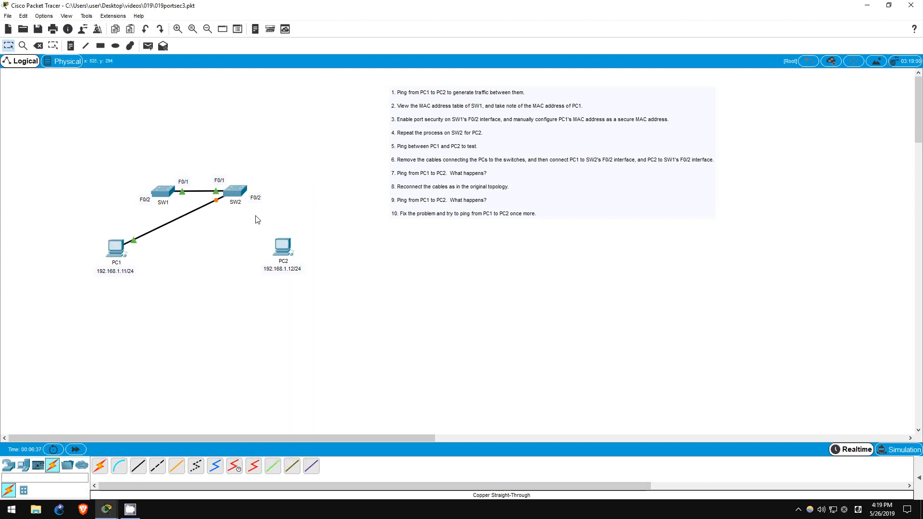
Connect PC2 FastEthernet0 to SW1 F0/2 with a copper straight-through cable
click(139, 467)
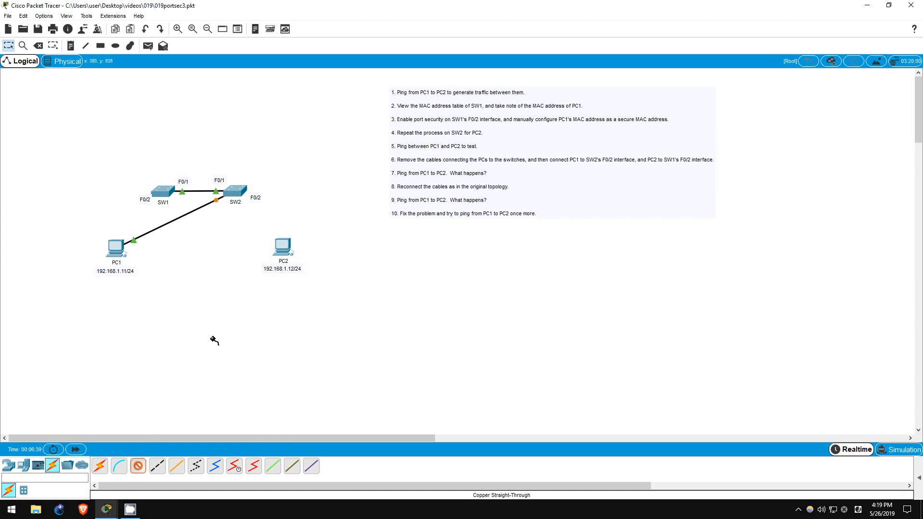
click(283, 250)
click(300, 286)
click(165, 193)
click(203, 209)
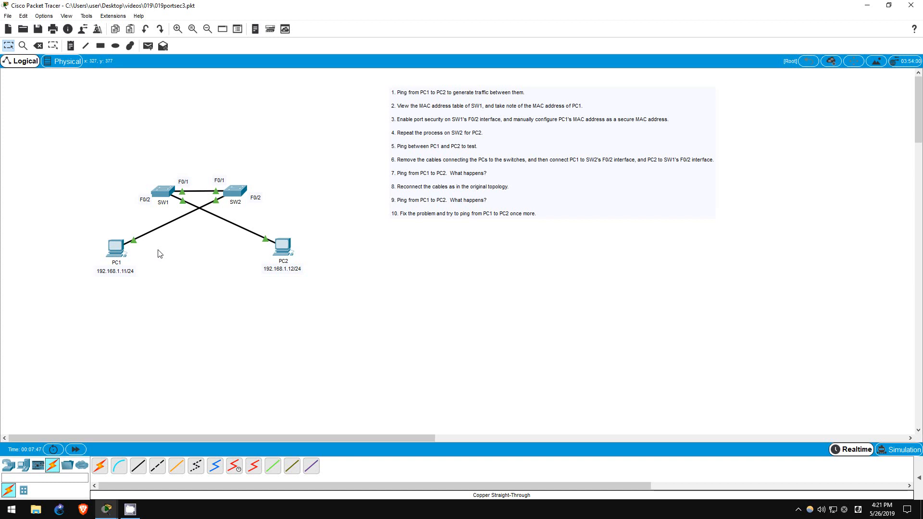
From PC1's command prompt rerun ping 192.168.1.12, watch it time out, and return to the topology
click(119, 250)
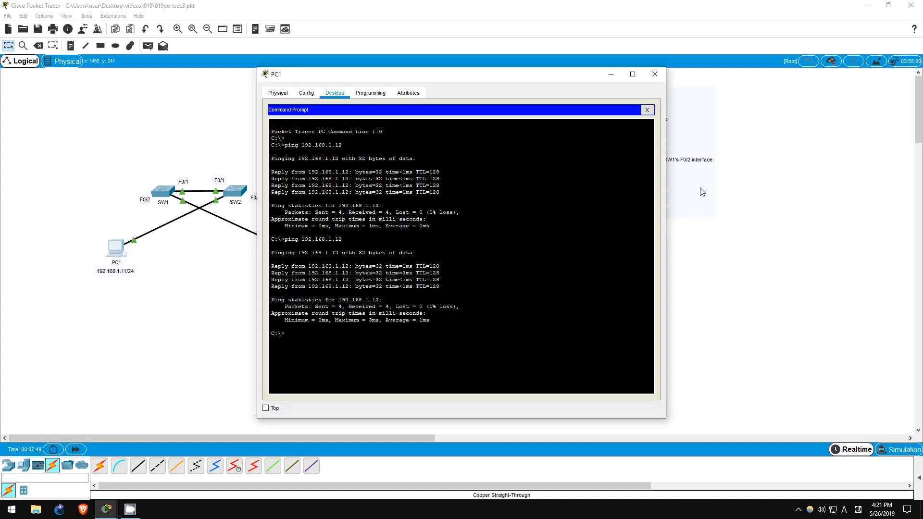
key(Up)
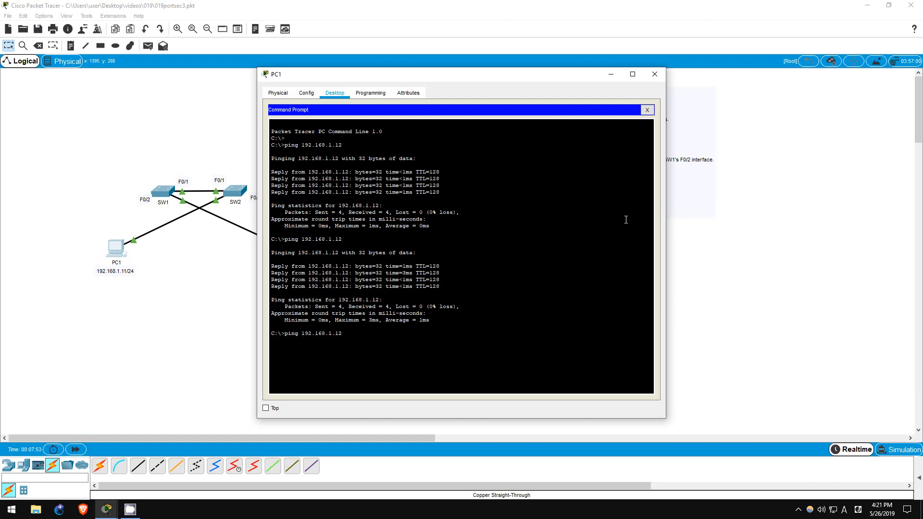
key(Return)
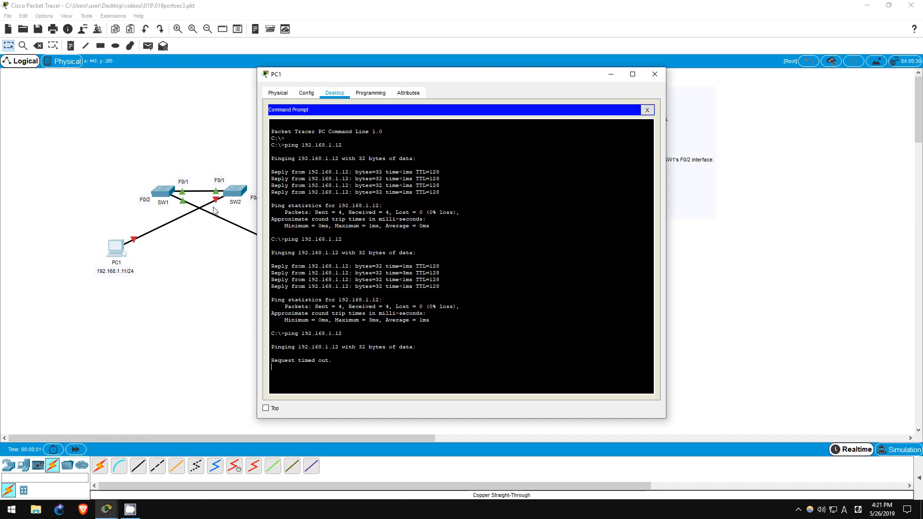
click(208, 273)
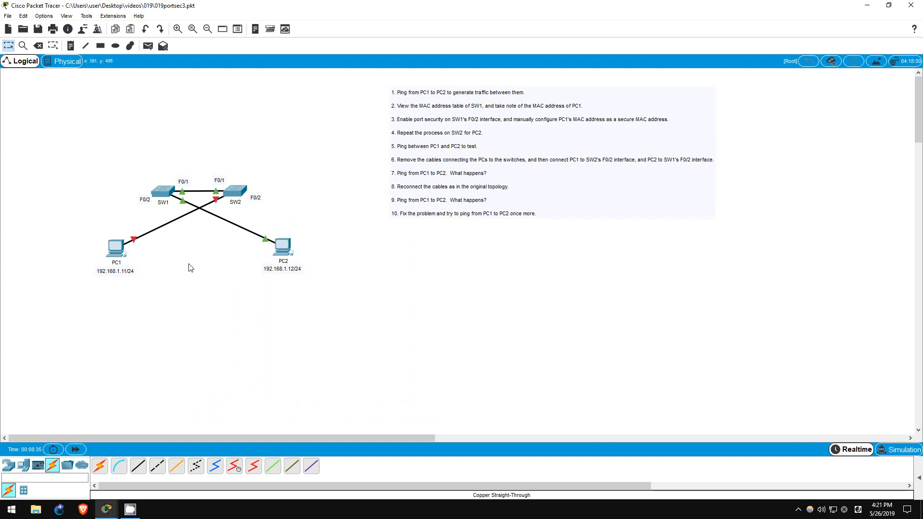
Delete the swapped PC1–SW2 and PC2–SW1 cables
click(40, 47)
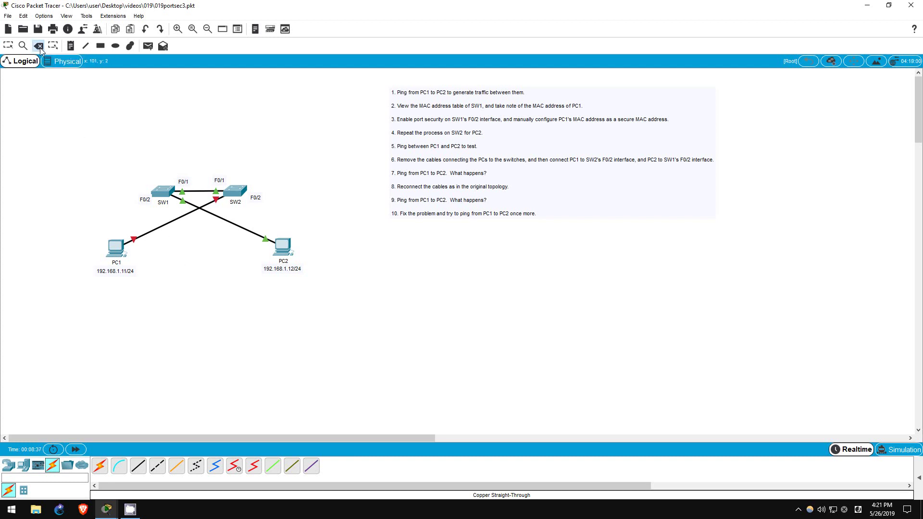
click(177, 219)
click(215, 215)
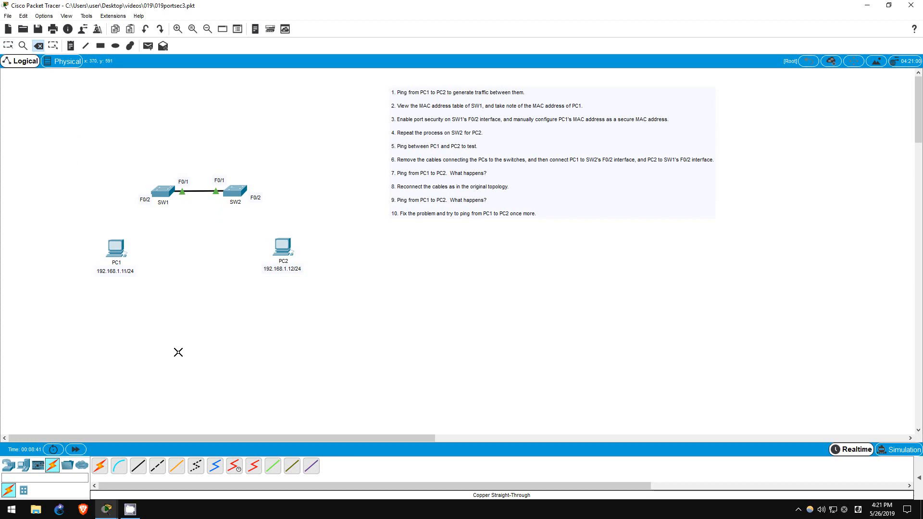
Cable PC1's FastEthernet0 to SW1's F0/2 with copper straight-through
click(138, 467)
click(139, 467)
click(116, 249)
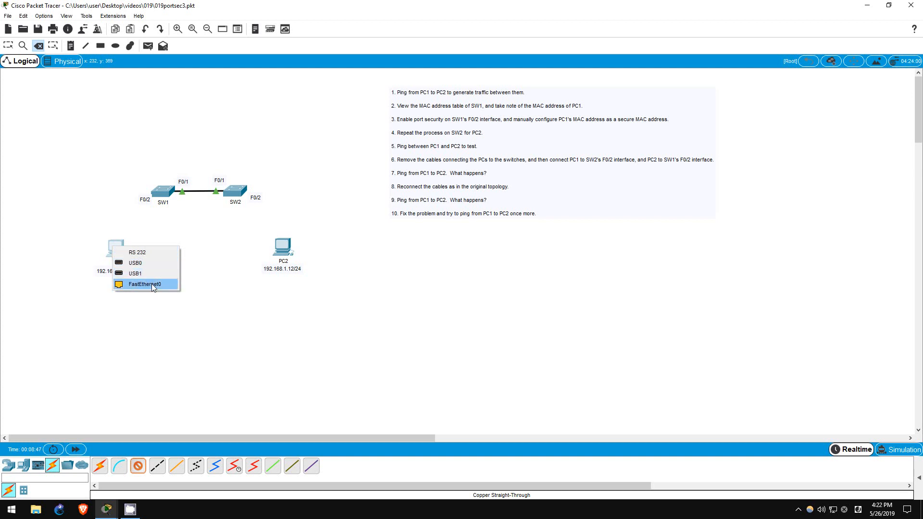
click(151, 281)
click(162, 191)
click(195, 206)
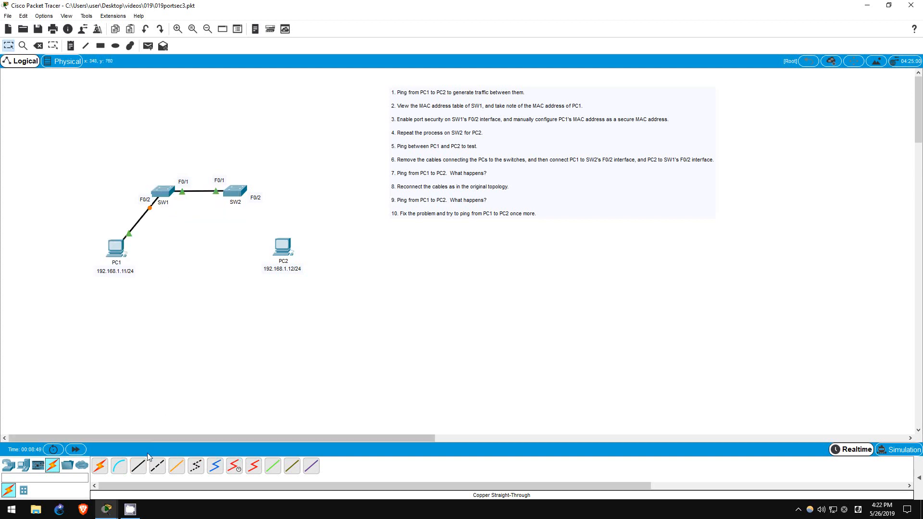
Cable PC2's FastEthernet0 to SW2's F0/2 with copper straight-through
click(282, 248)
click(312, 285)
click(236, 192)
click(238, 193)
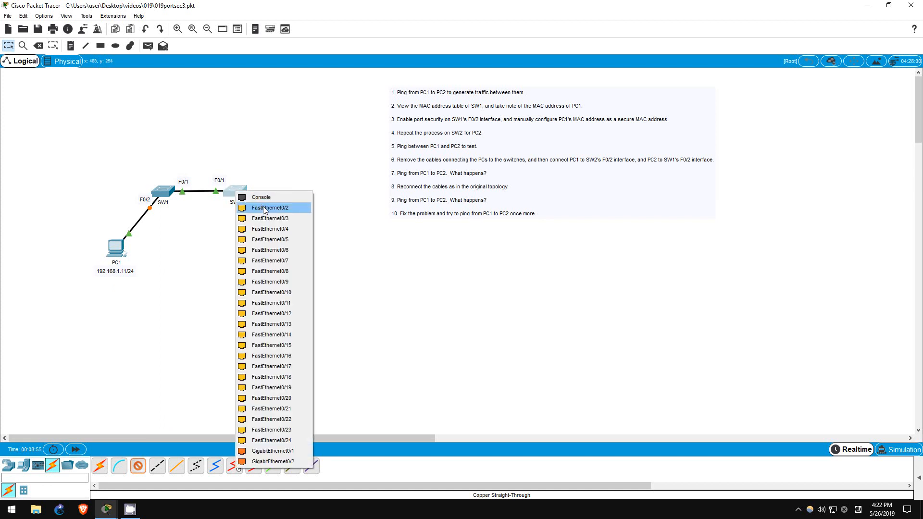
click(264, 209)
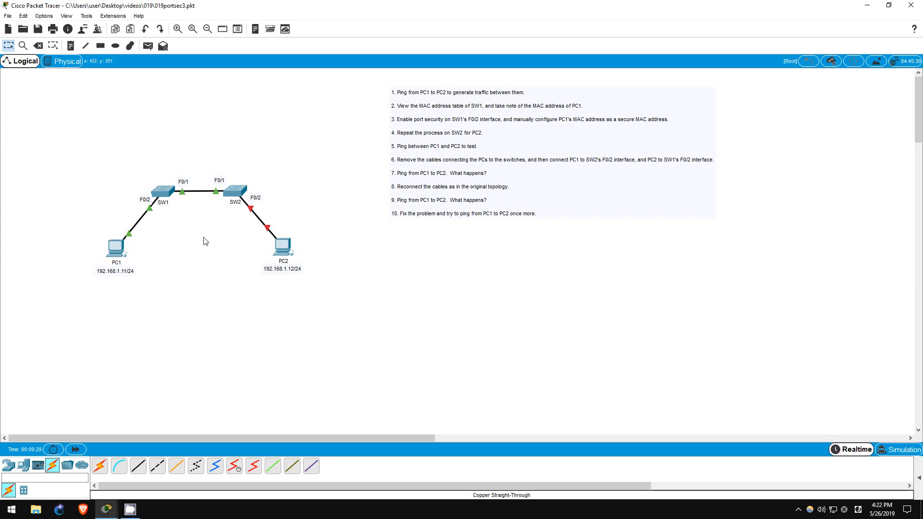
Rerun ping 192.168.1.12 from PC1, see all four requests time out, and close the prompt
click(116, 255)
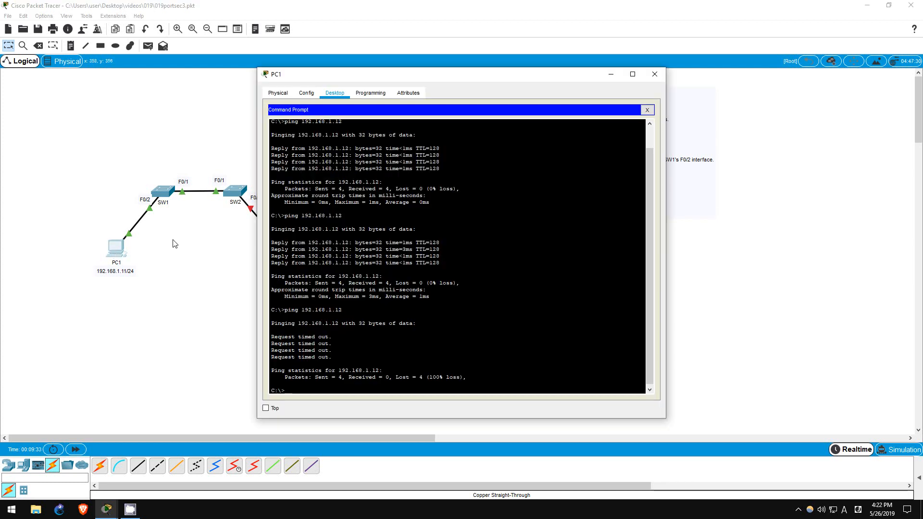
key(Up)
key(Return)
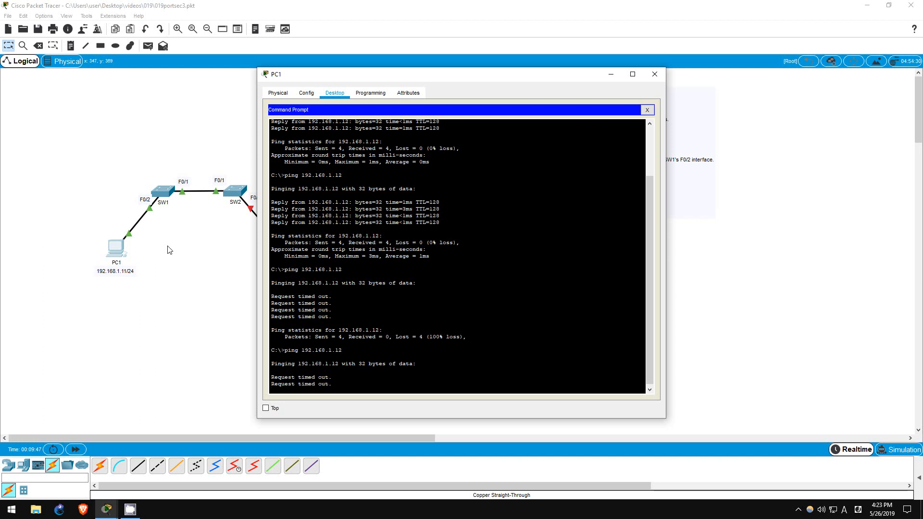
key(alt+F4)
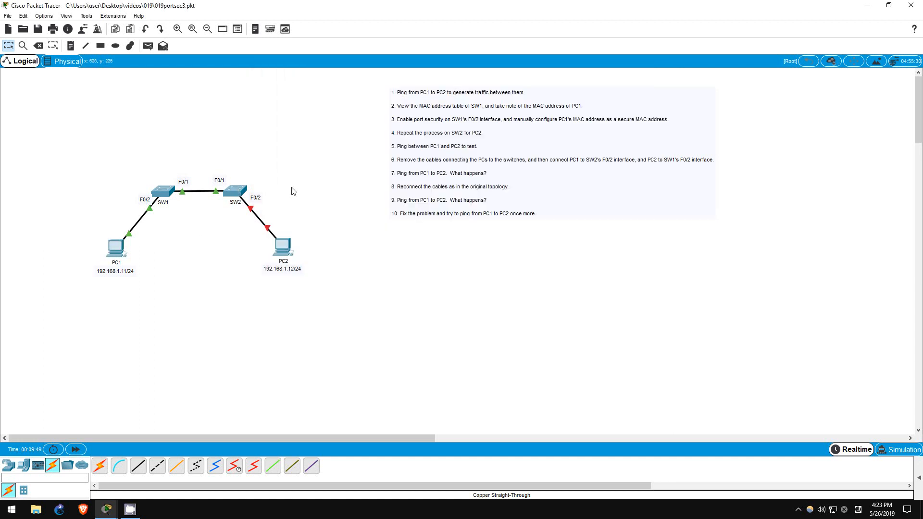
drag(296, 185, 218, 225)
click(209, 229)
On SW2's CLI run 'do sh int f0/2' and highlight the line showing F0/2 down, err-disabled
click(237, 196)
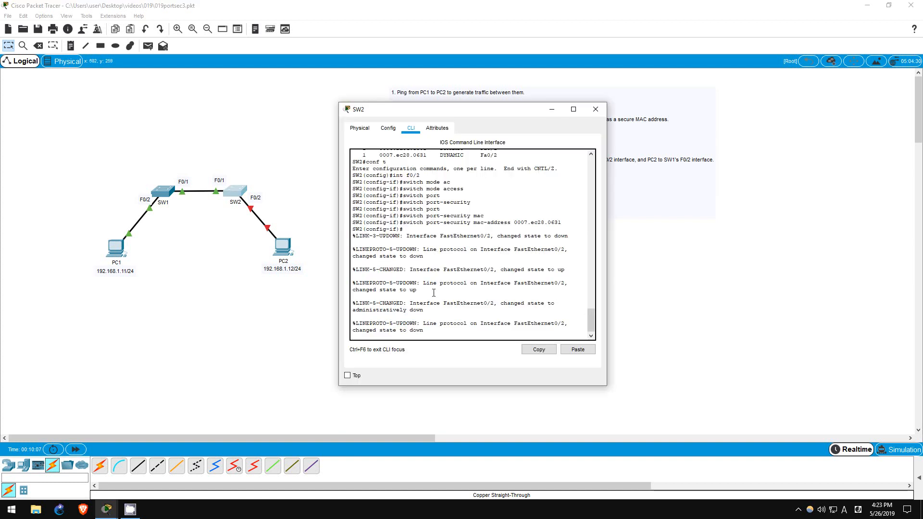
key(Return)
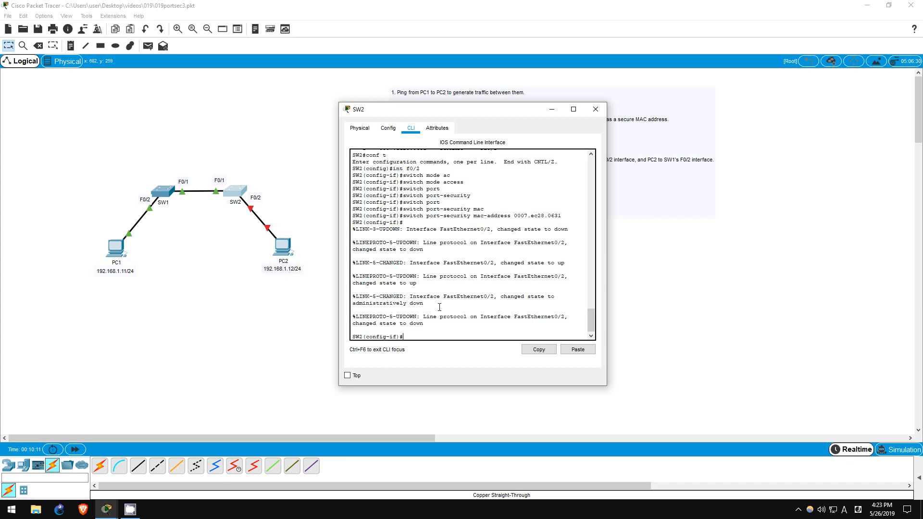
text(do sh)
key(Tab)
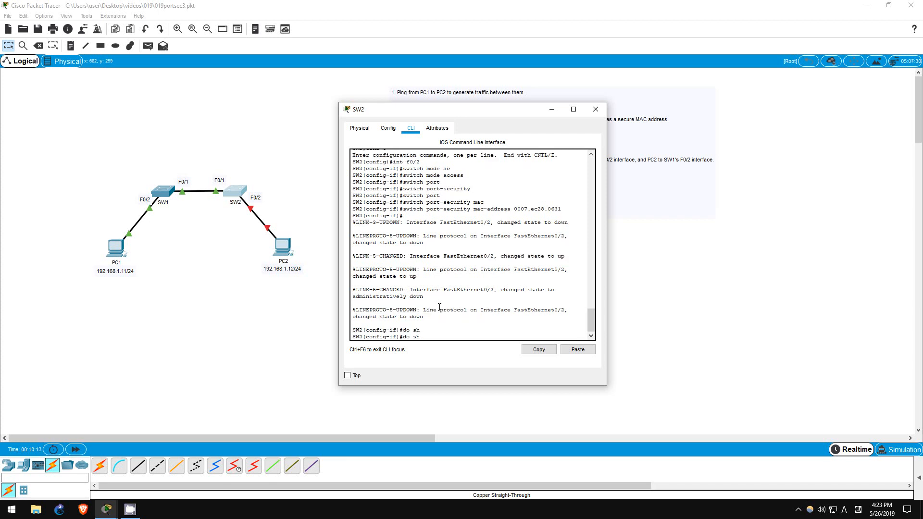
text( int f)
text(0/2)
key(Return)
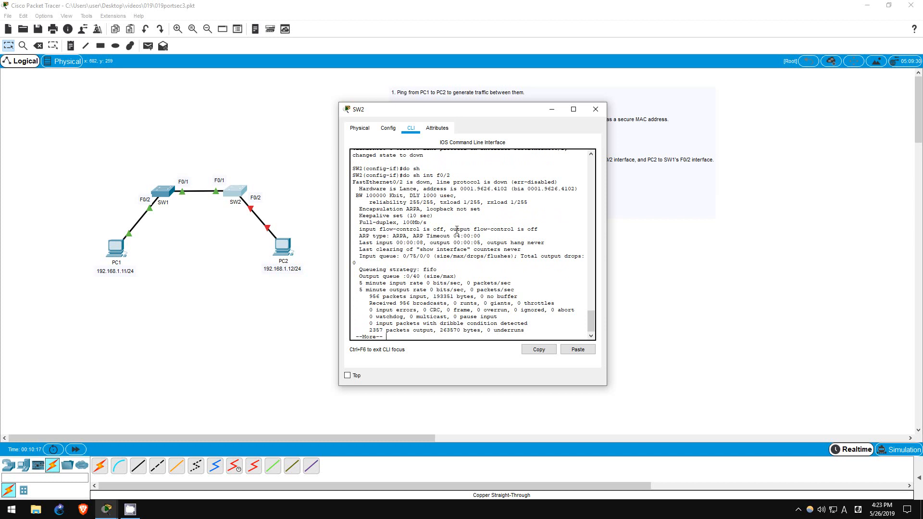
drag(353, 182, 561, 182)
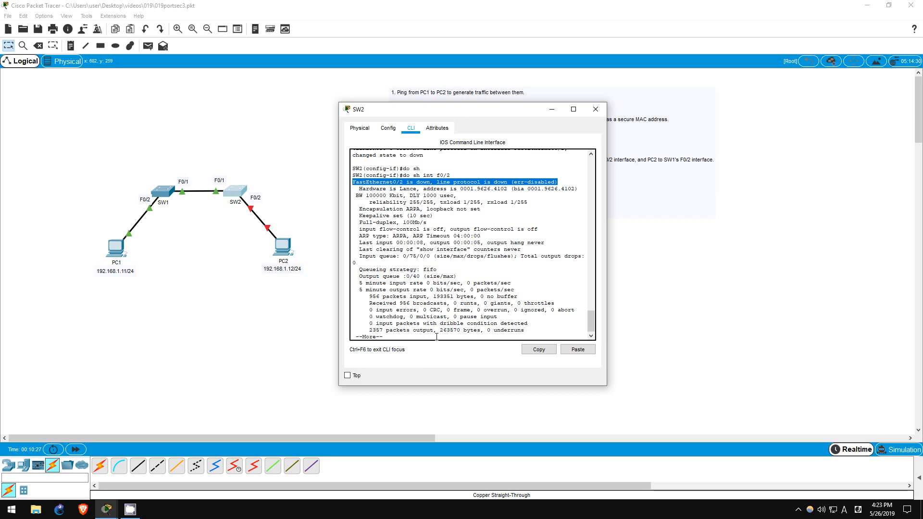
click(436, 337)
Enter shutdown then no shutdown on SW2's F0/2 to clear err-disabled, then close SW2's window
key(Return)
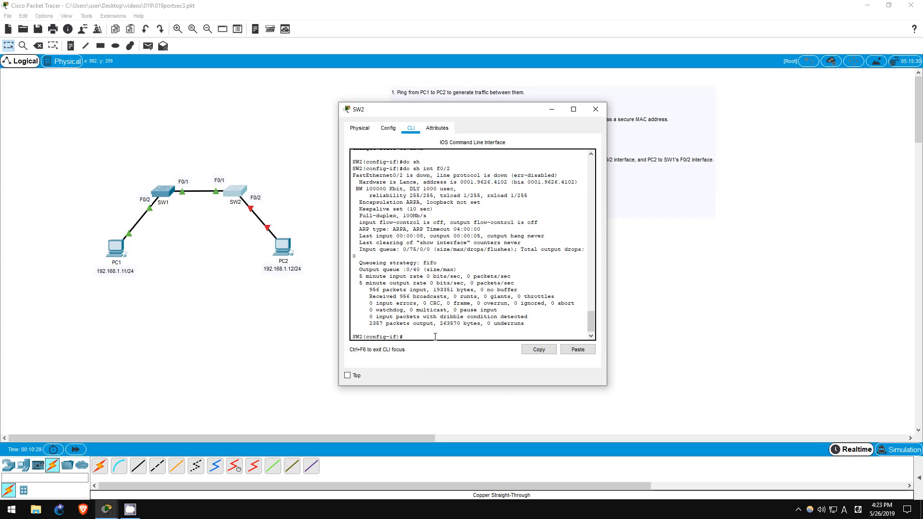
text(shut)
key(Tab)
key(Return)
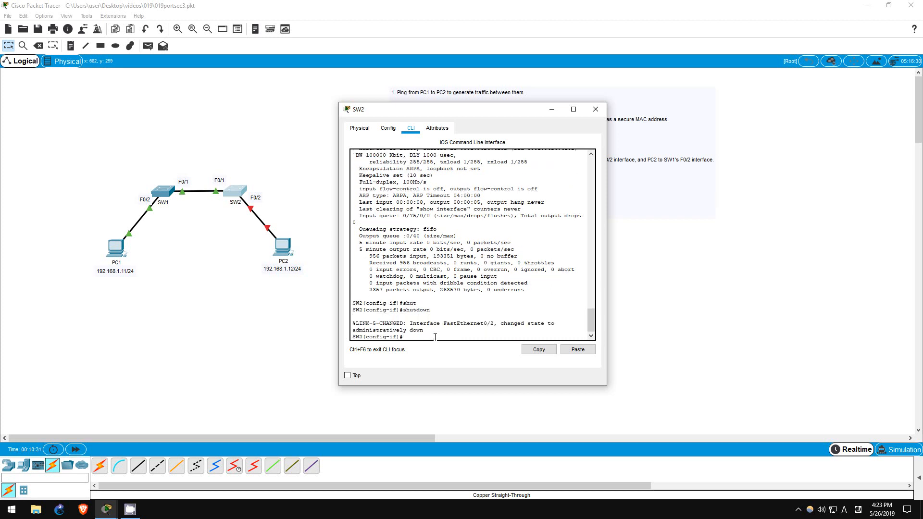
text(no shutdown)
key(Tab)
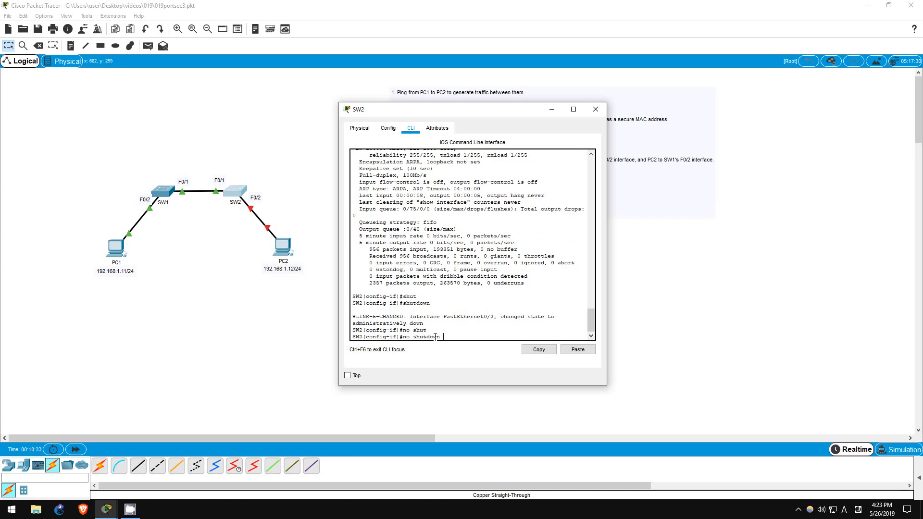
key(Return)
key(Return)
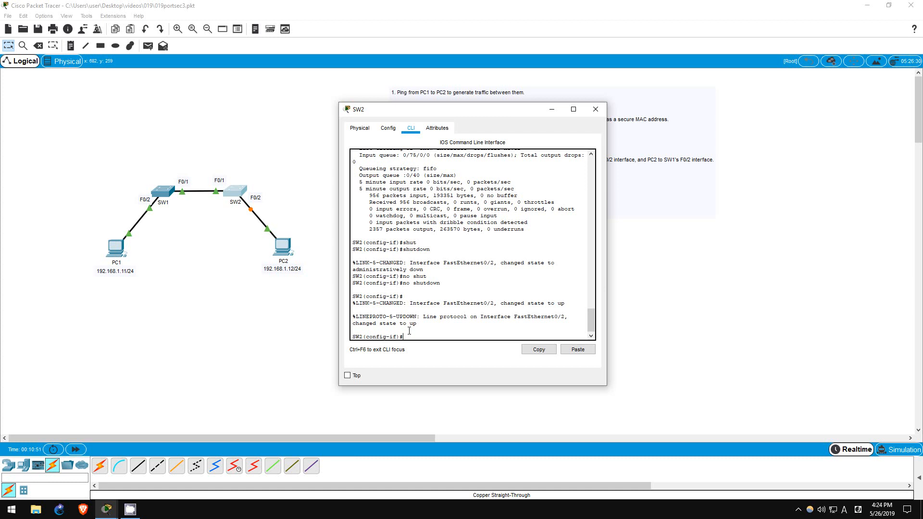
key(alt+F4)
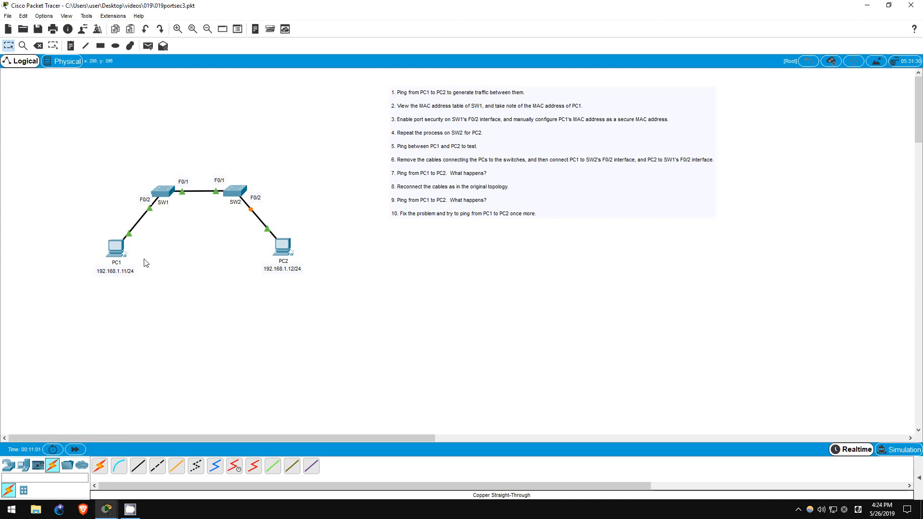
mouse_move(116, 248)
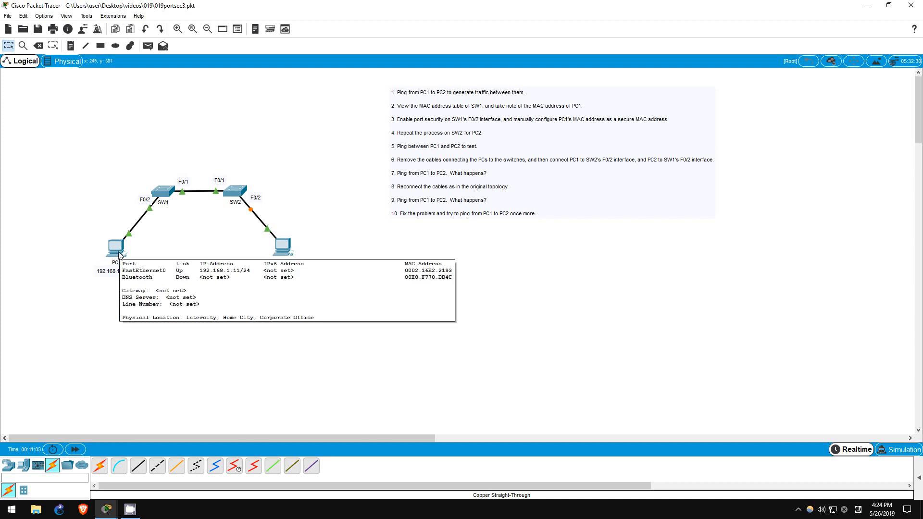
From PC1's command prompt rerun ping 192.168.1.12 and receive successful replies
click(121, 254)
drag(395, 68, 485, 78)
key(Up)
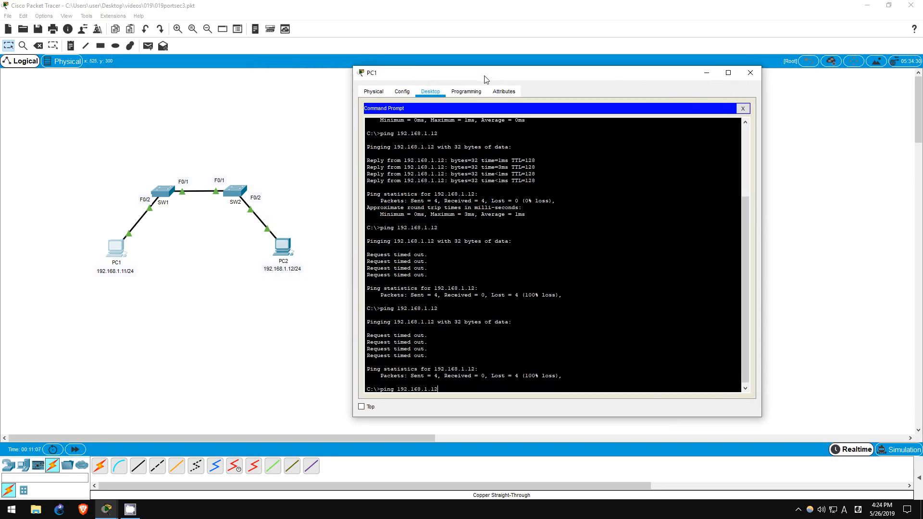
key(Return)
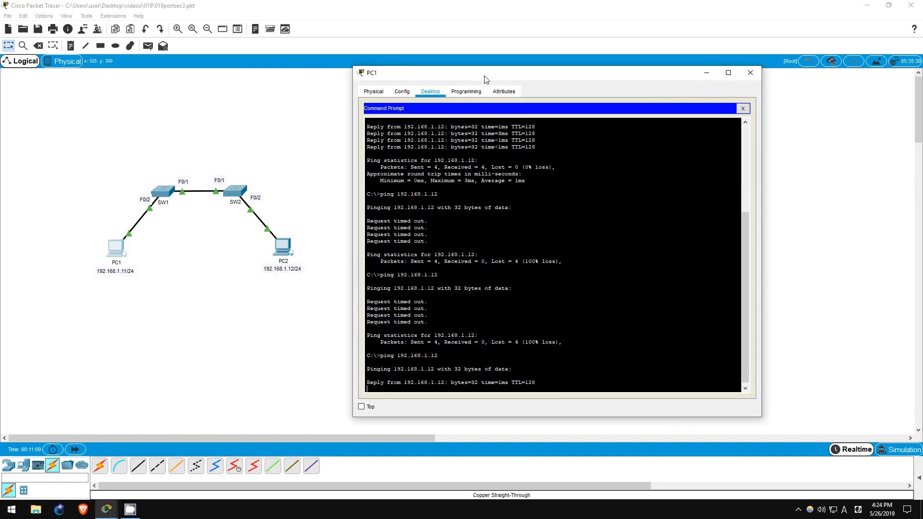